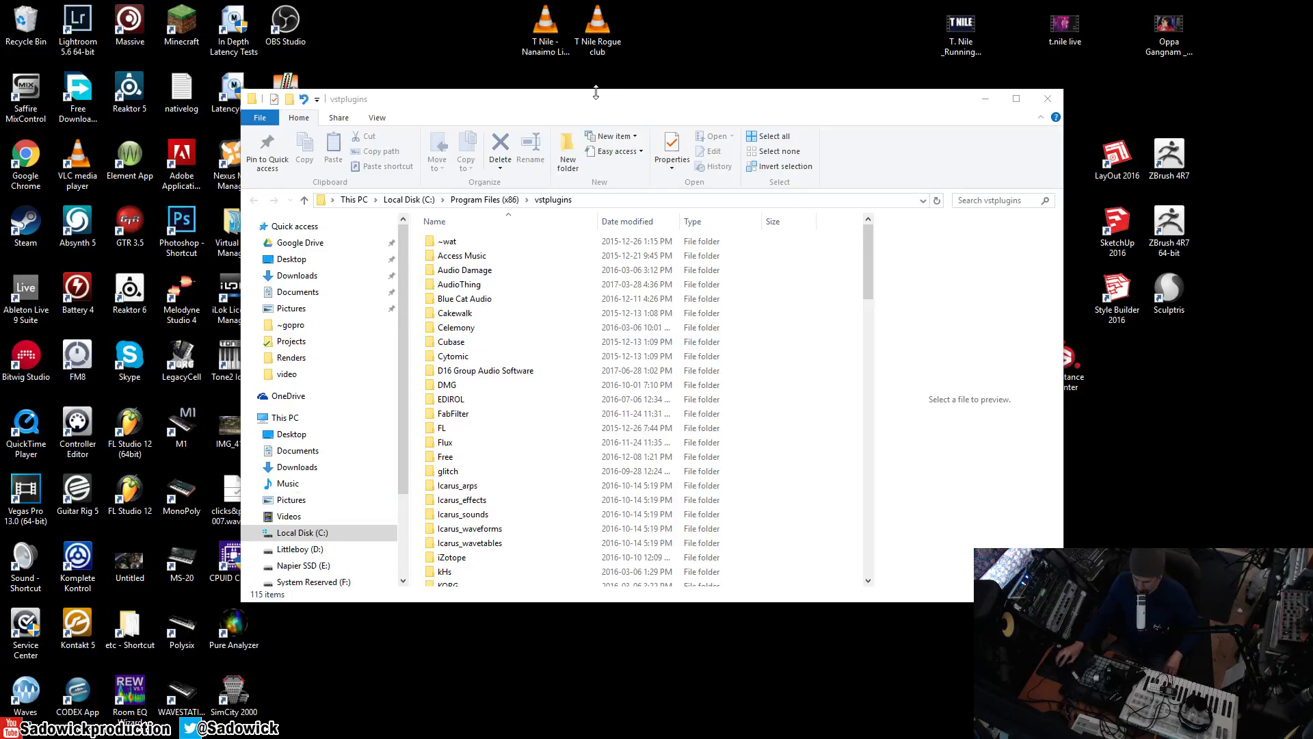
Create a new folder named ~Favourites in vstplugins so it sorts to the top
{"action": "left_click_drag", "start_coordinate": [596, 93], "coordinate": [664, 111]}
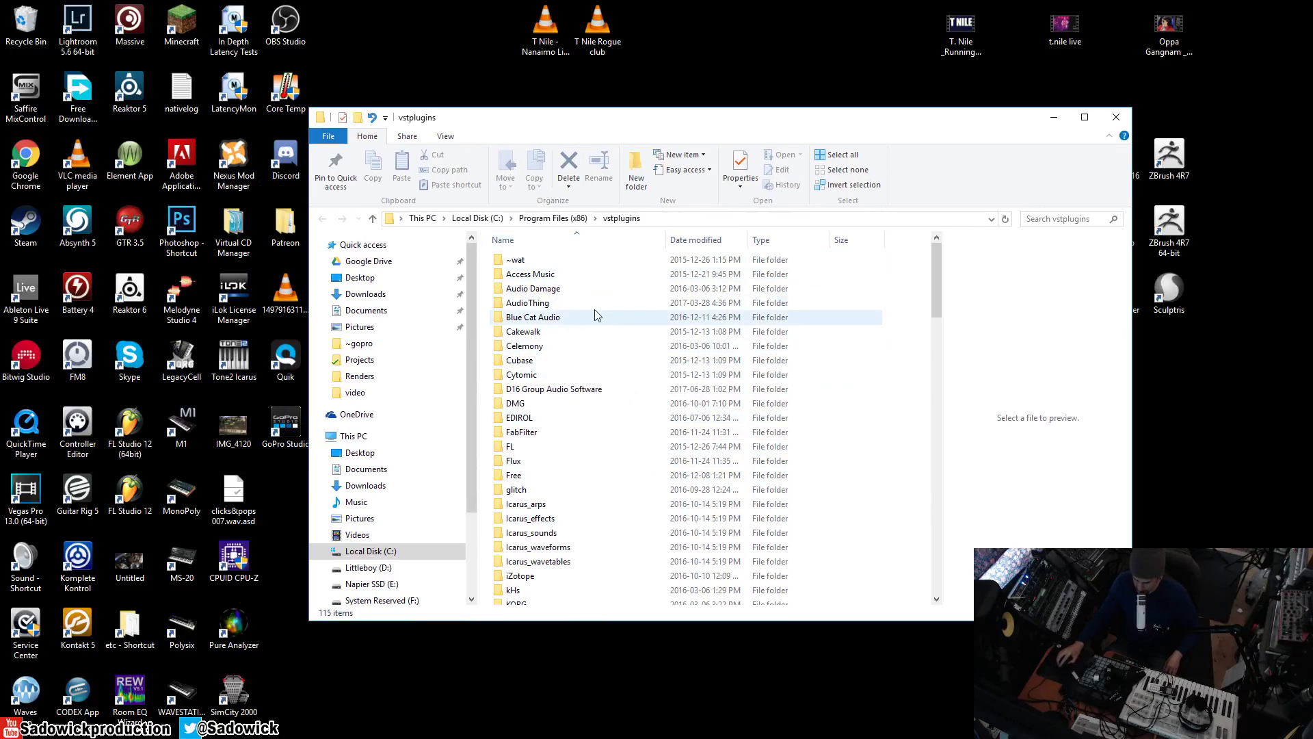
{"action": "left_click_drag", "start_coordinate": [630, 124], "coordinate": [597, 132]}
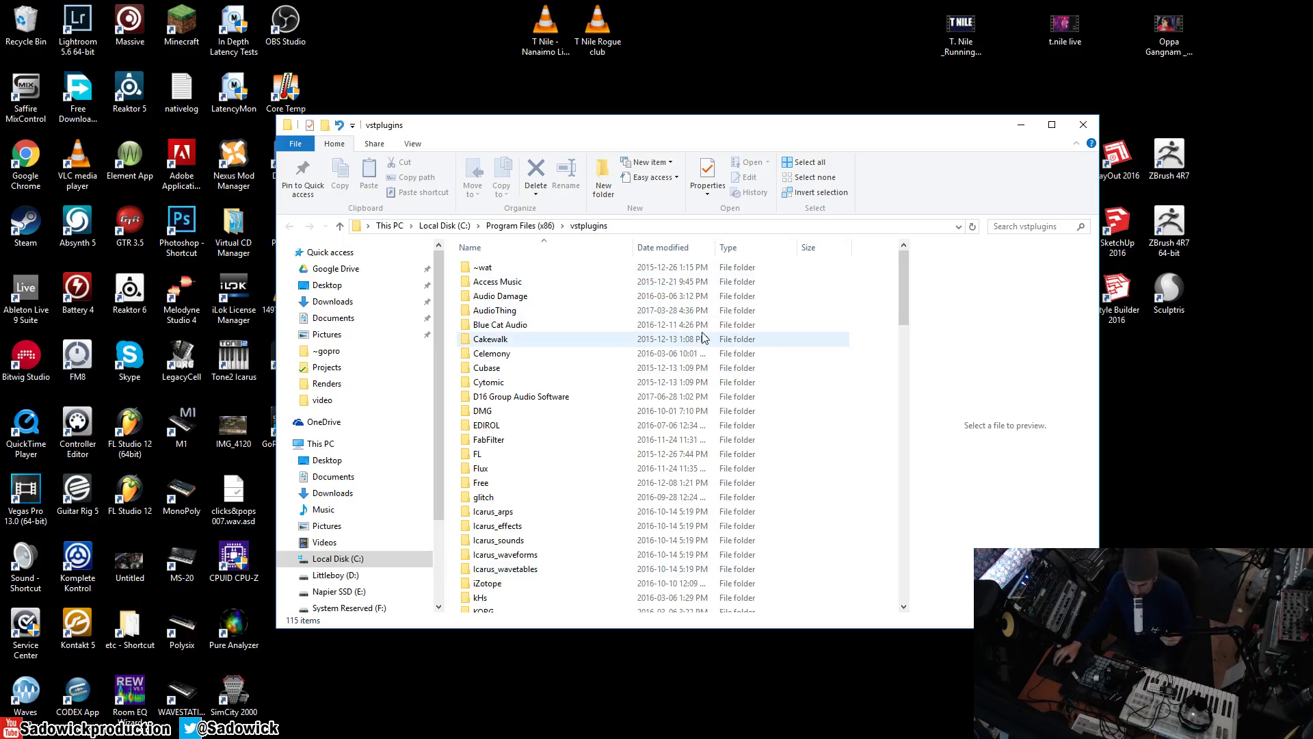
{"action": "left_click_drag", "start_coordinate": [539, 128], "coordinate": [505, 135]}
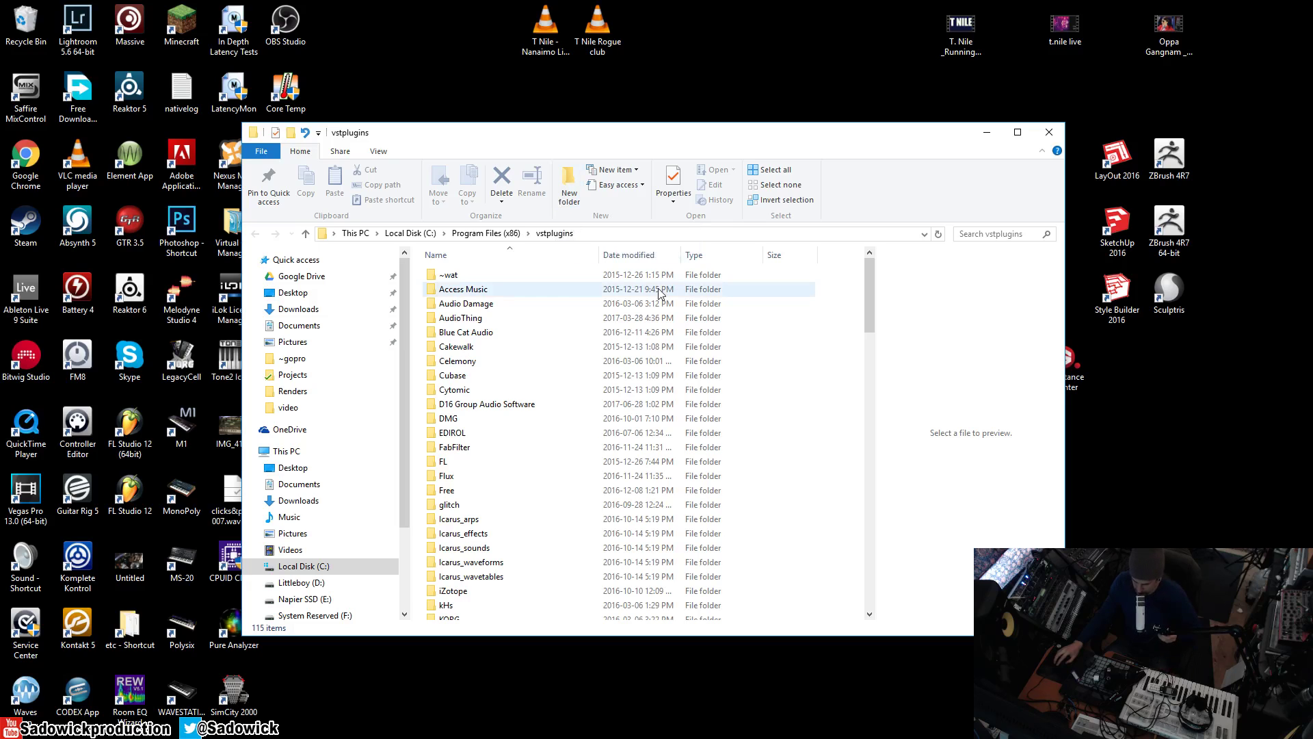
{"action": "left_click_drag", "start_coordinate": [600, 145], "coordinate": [601, 159]}
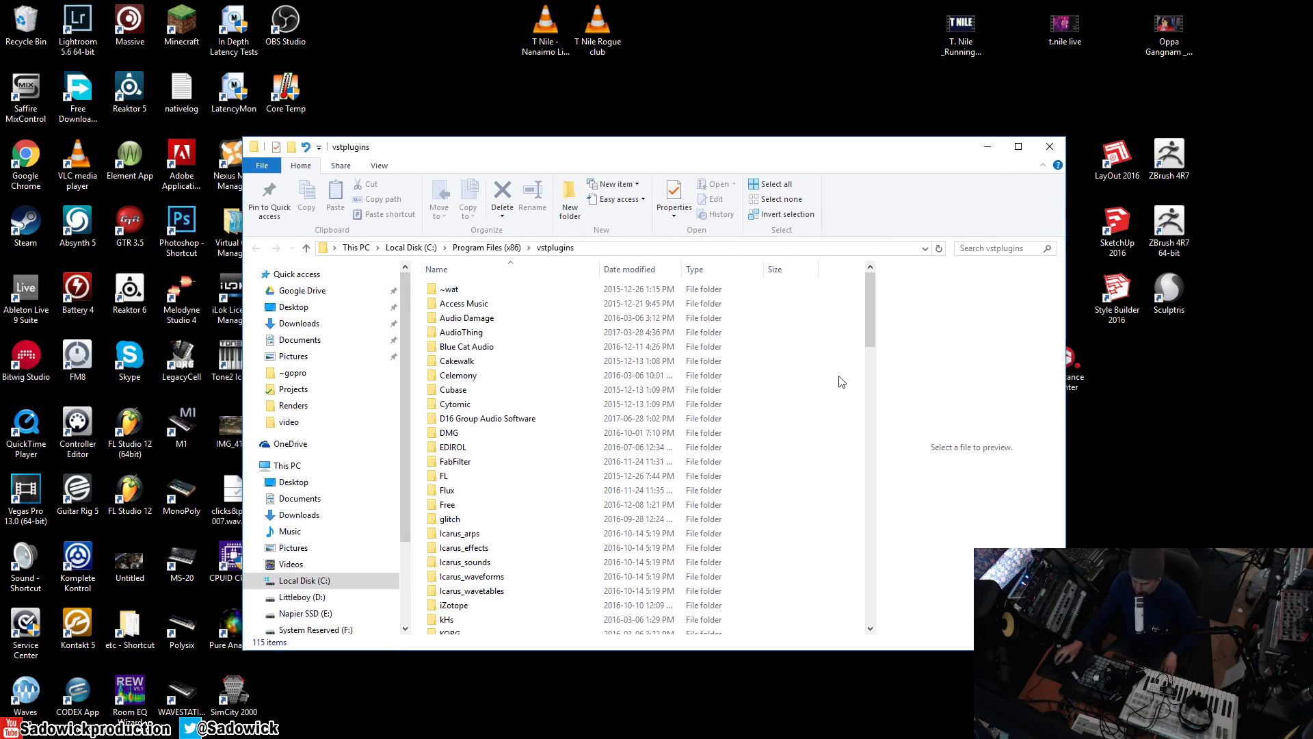
{"action": "right_click", "coordinate": [840, 323]}
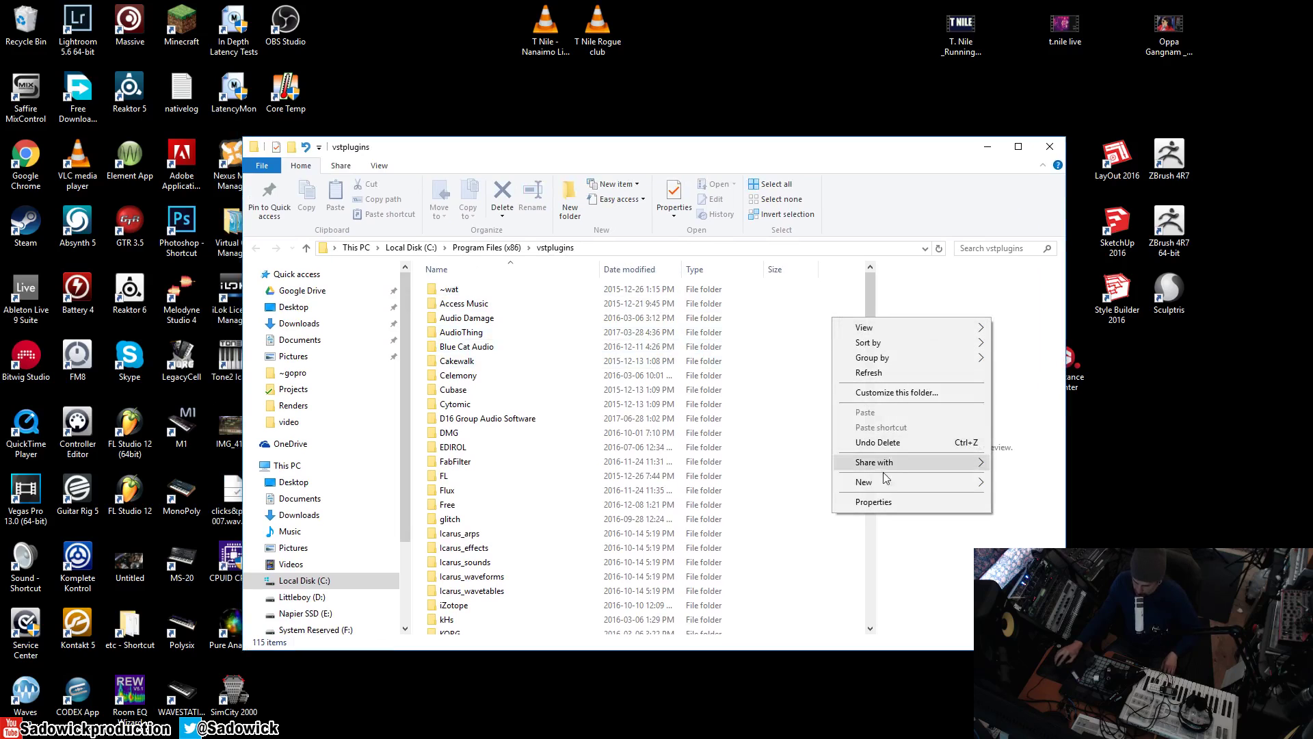
{"action": "mouse_move", "coordinate": [878, 483]}
{"action": "left_click", "coordinate": [1023, 485]}
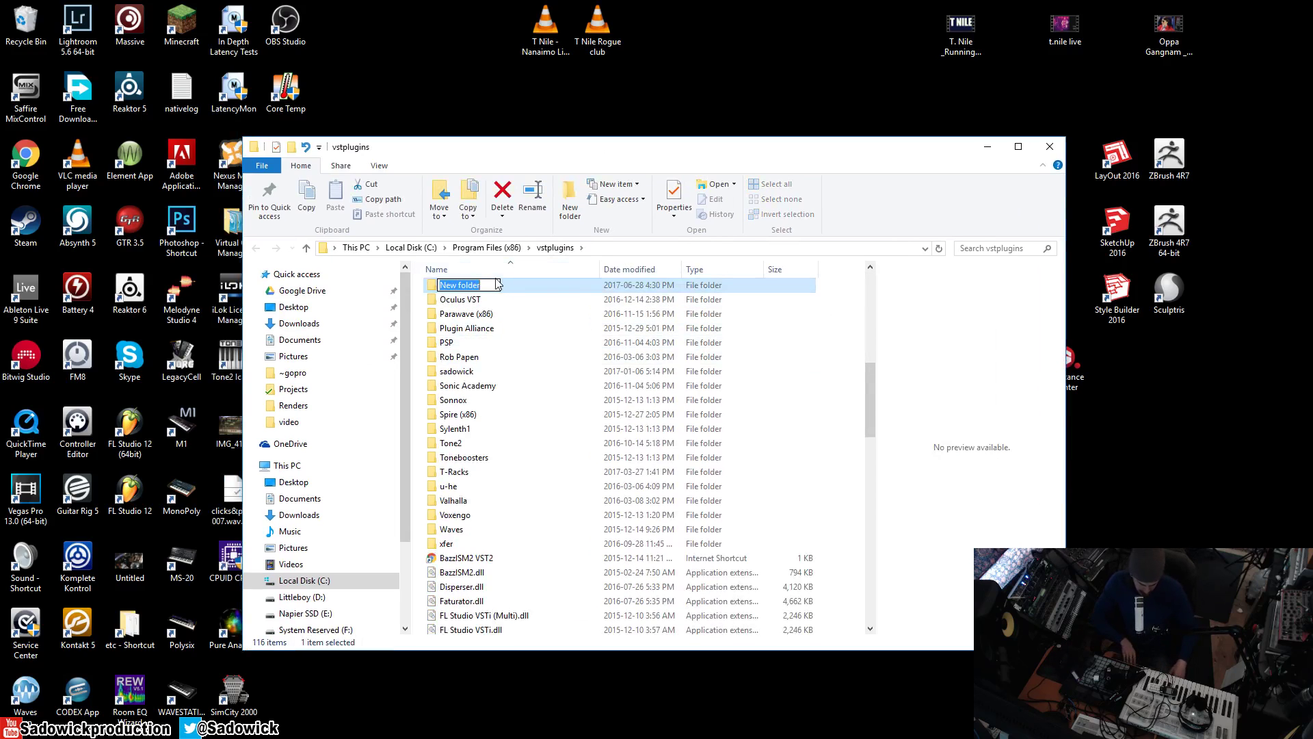
{"action": "type", "text": "~"}
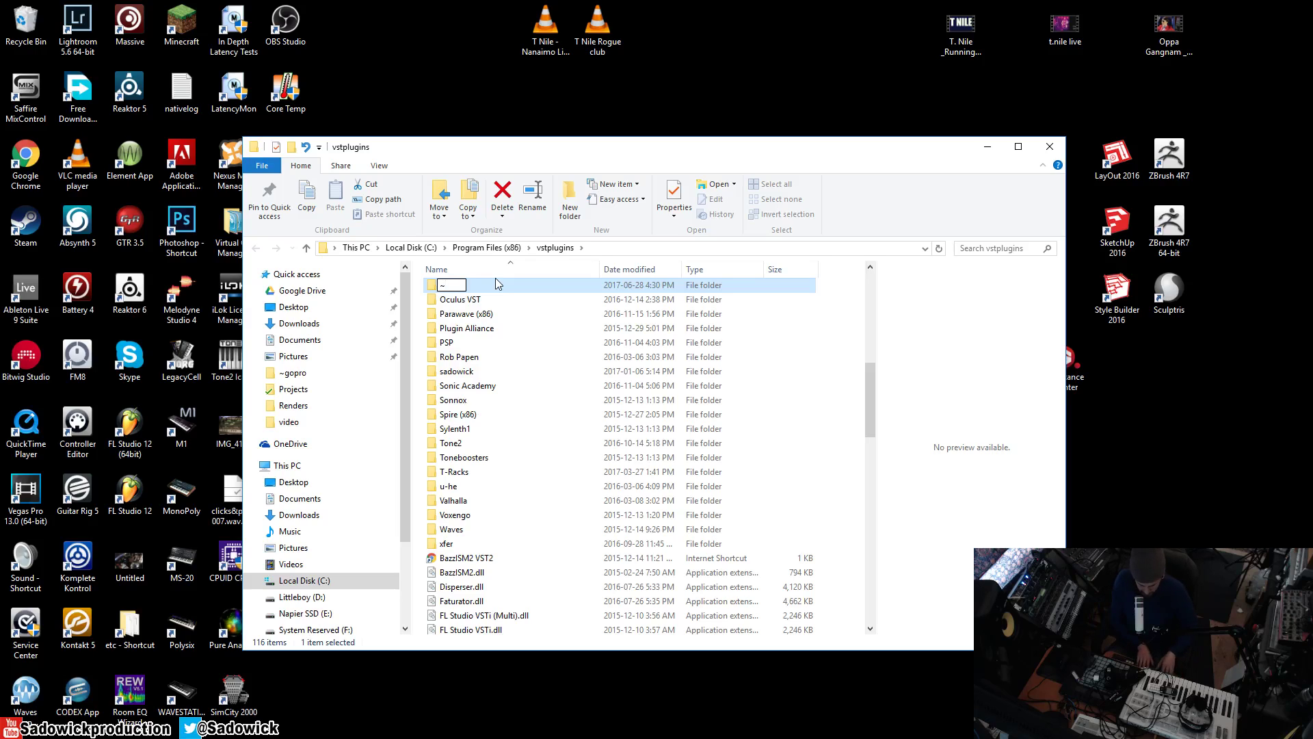
{"action": "type", "text": "Favourites"}
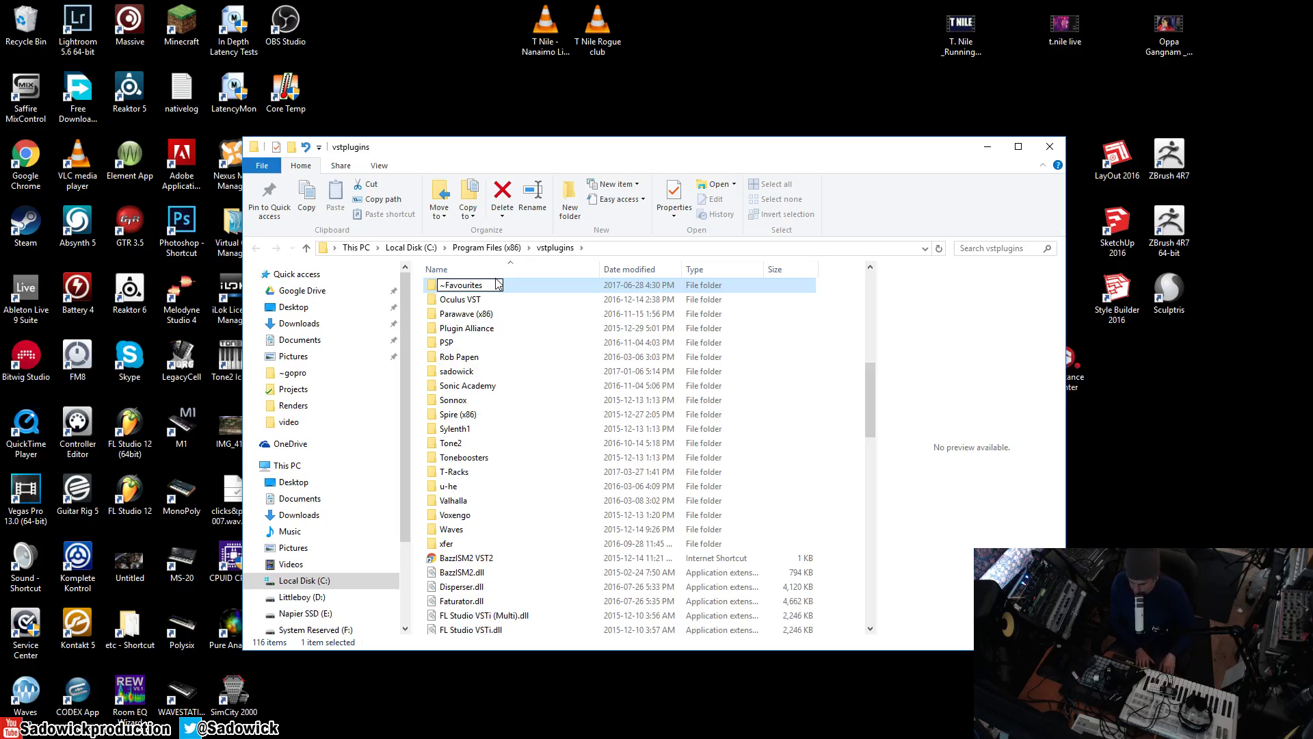
{"action": "key", "text": "Return"}
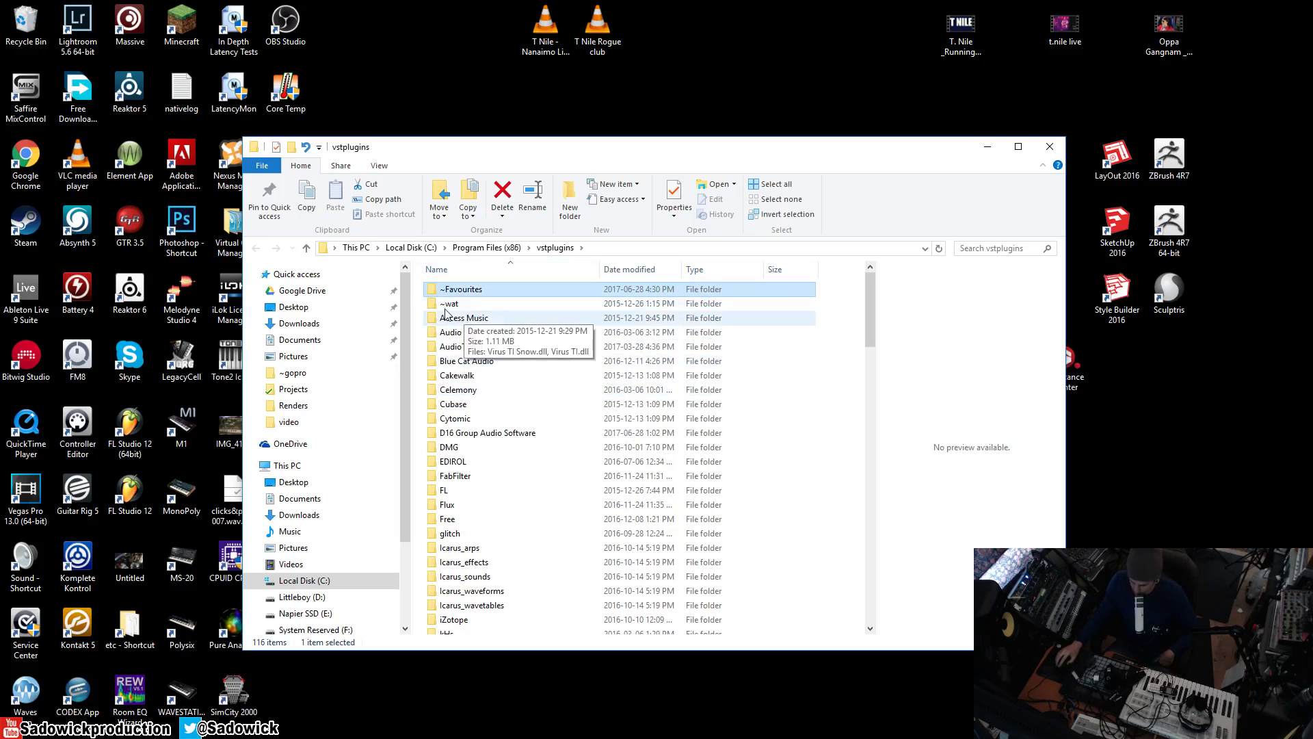
Open ~Favourites in a second window beside vstplugins, then open FabFilter and select FabFilter Pro-Q 2.dll
{"action": "right_click", "coordinate": [458, 292]}
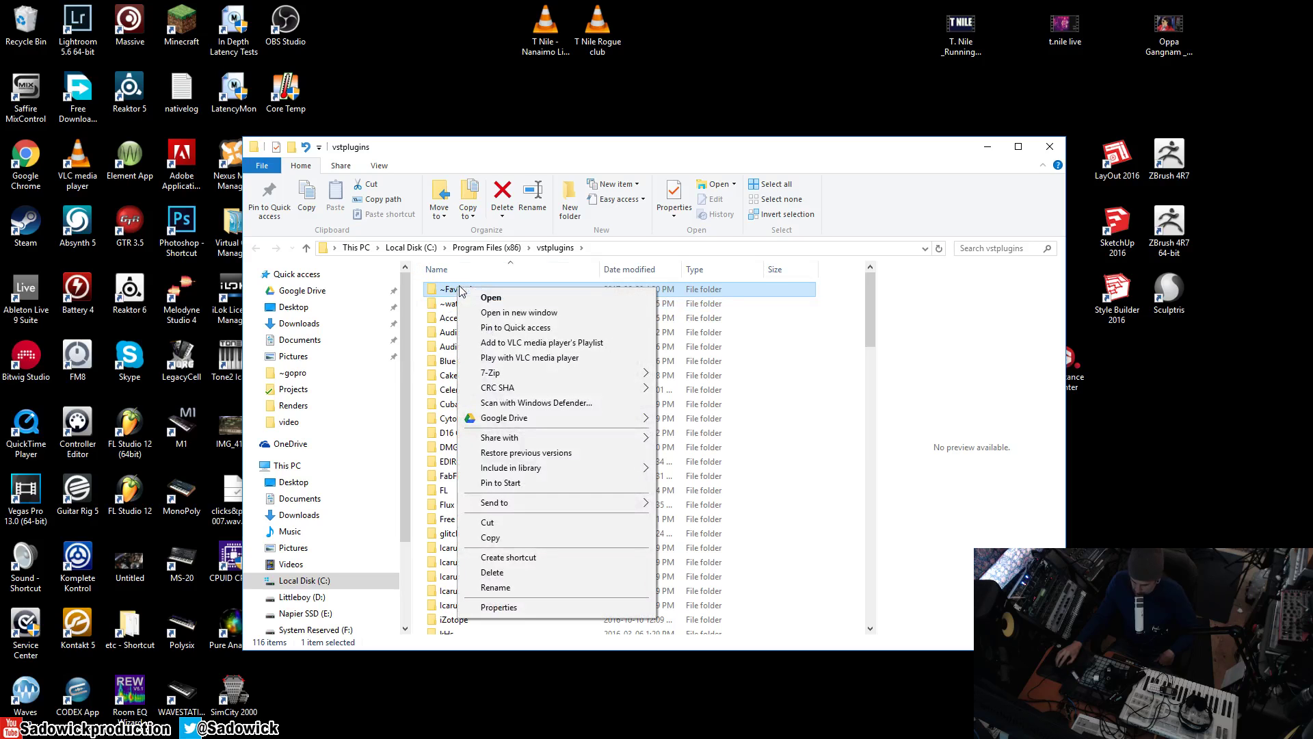
{"action": "left_click", "coordinate": [516, 312]}
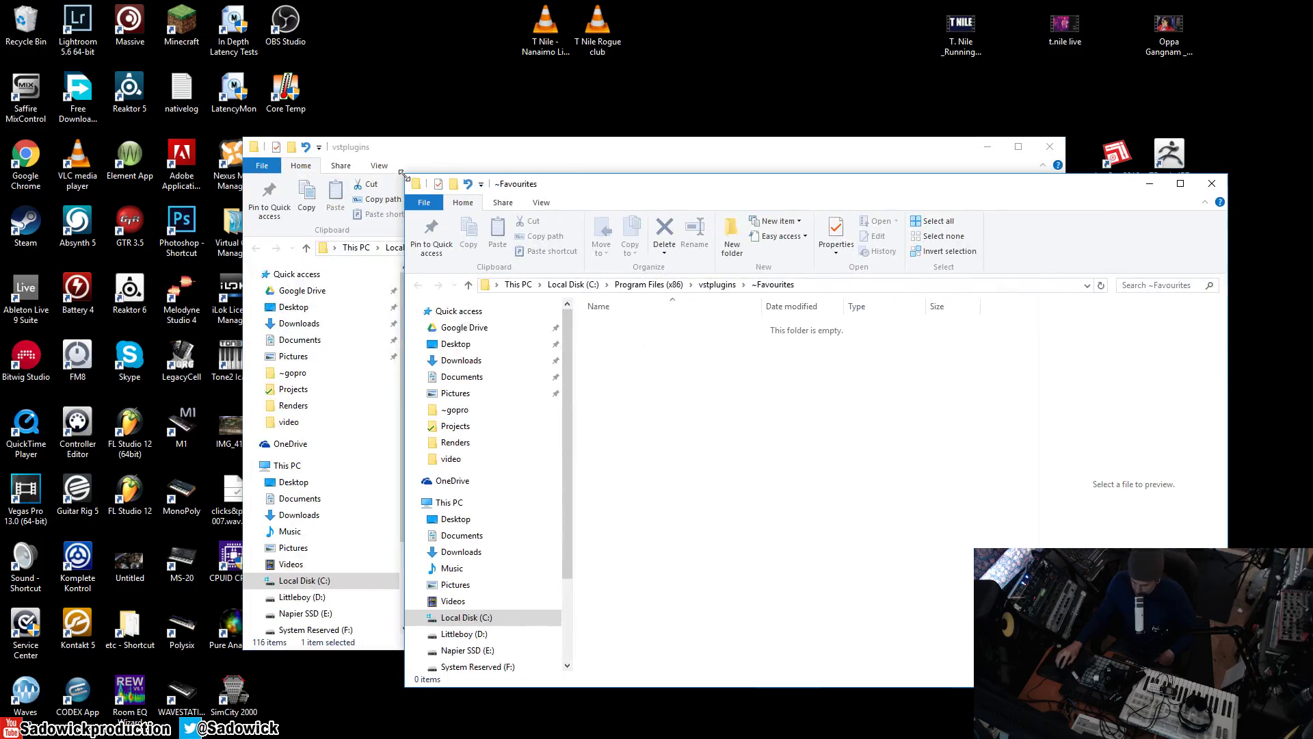
{"action": "left_click_drag", "start_coordinate": [403, 175], "coordinate": [747, 191]}
{"action": "left_click_drag", "start_coordinate": [673, 153], "coordinate": [535, 128]}
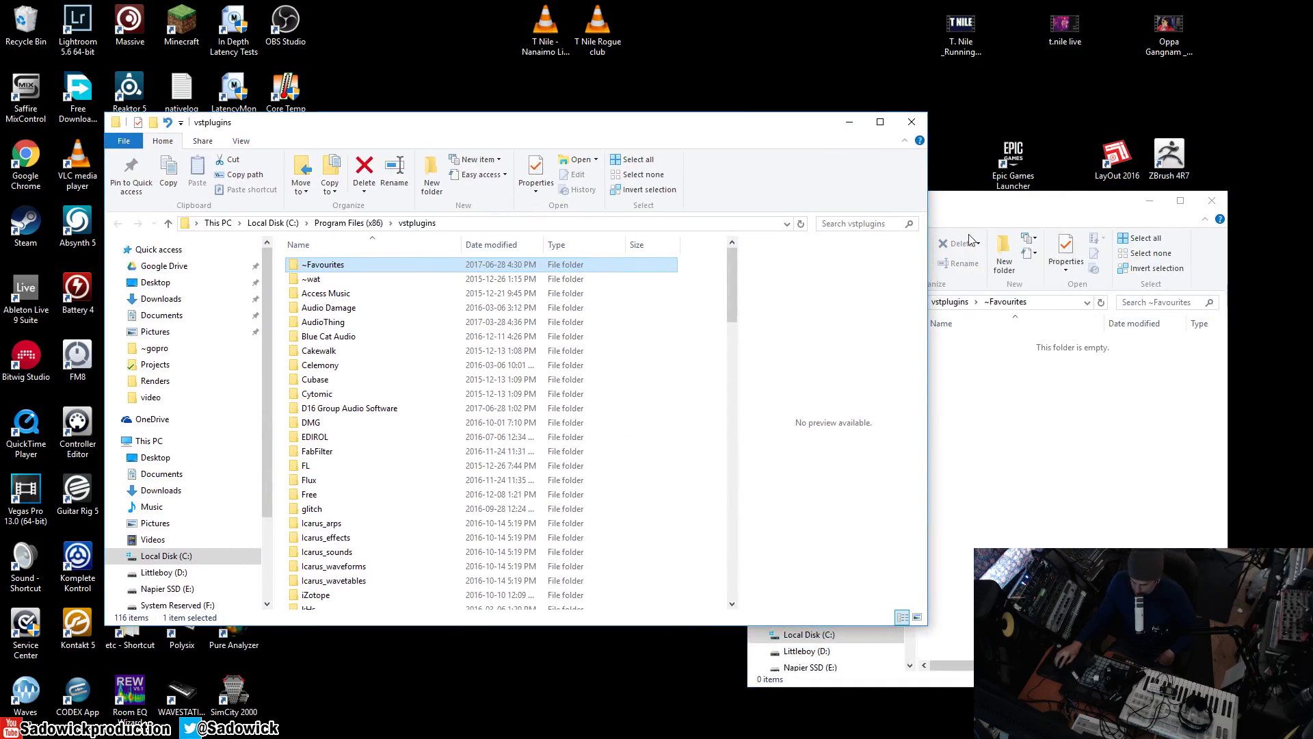
{"action": "left_click_drag", "start_coordinate": [928, 244], "coordinate": [745, 244]}
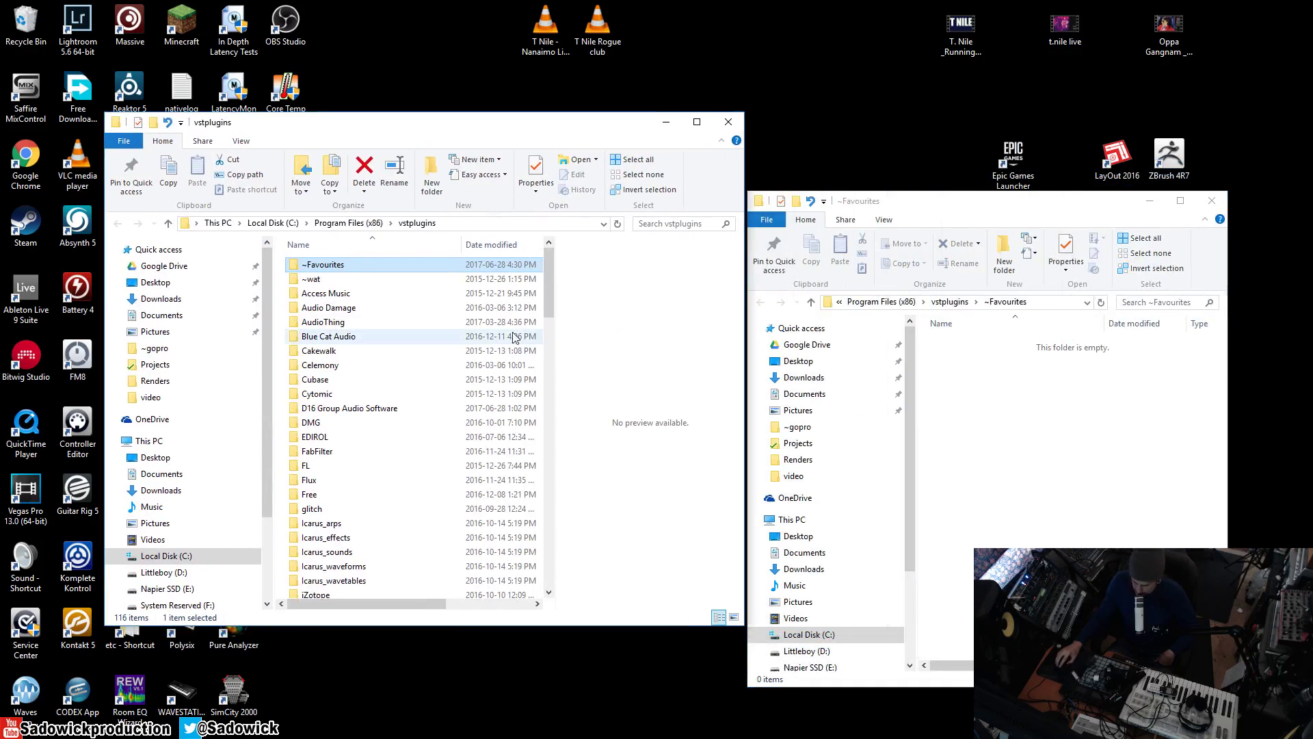
{"action": "double_click", "coordinate": [318, 452]}
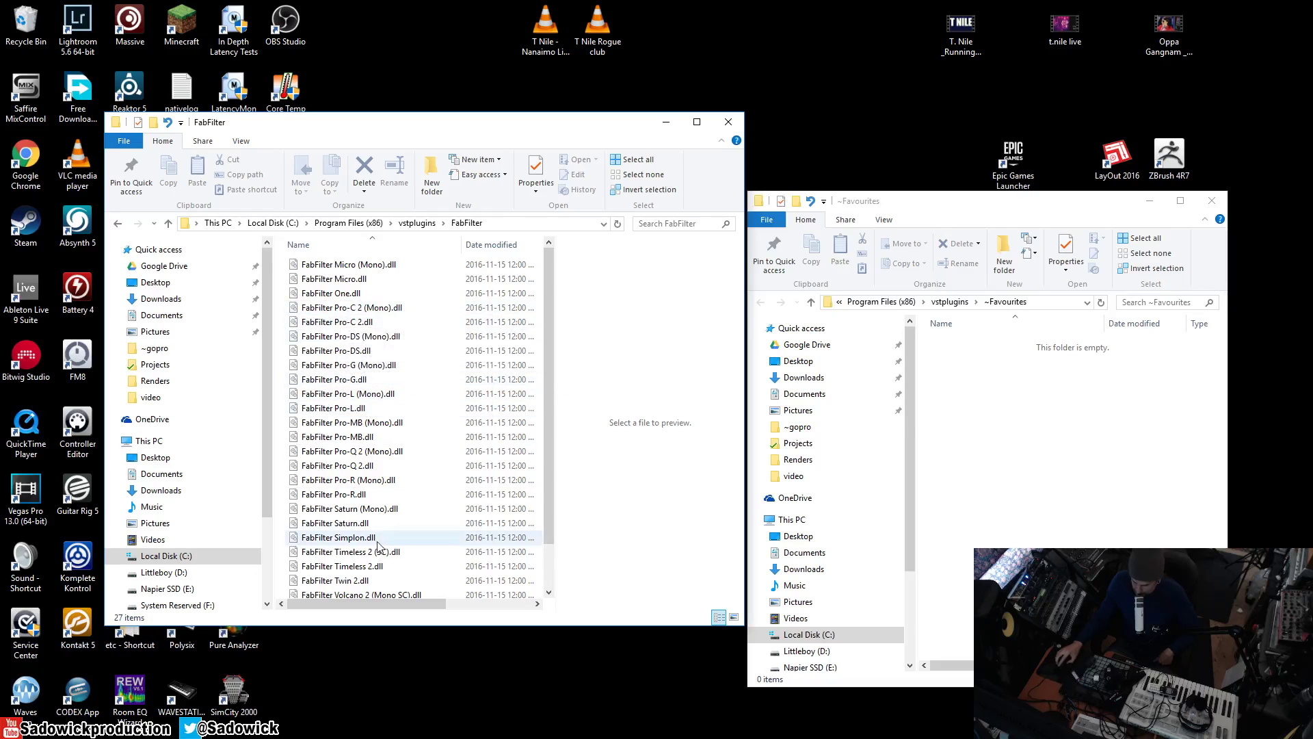
{"action": "left_click", "coordinate": [349, 467]}
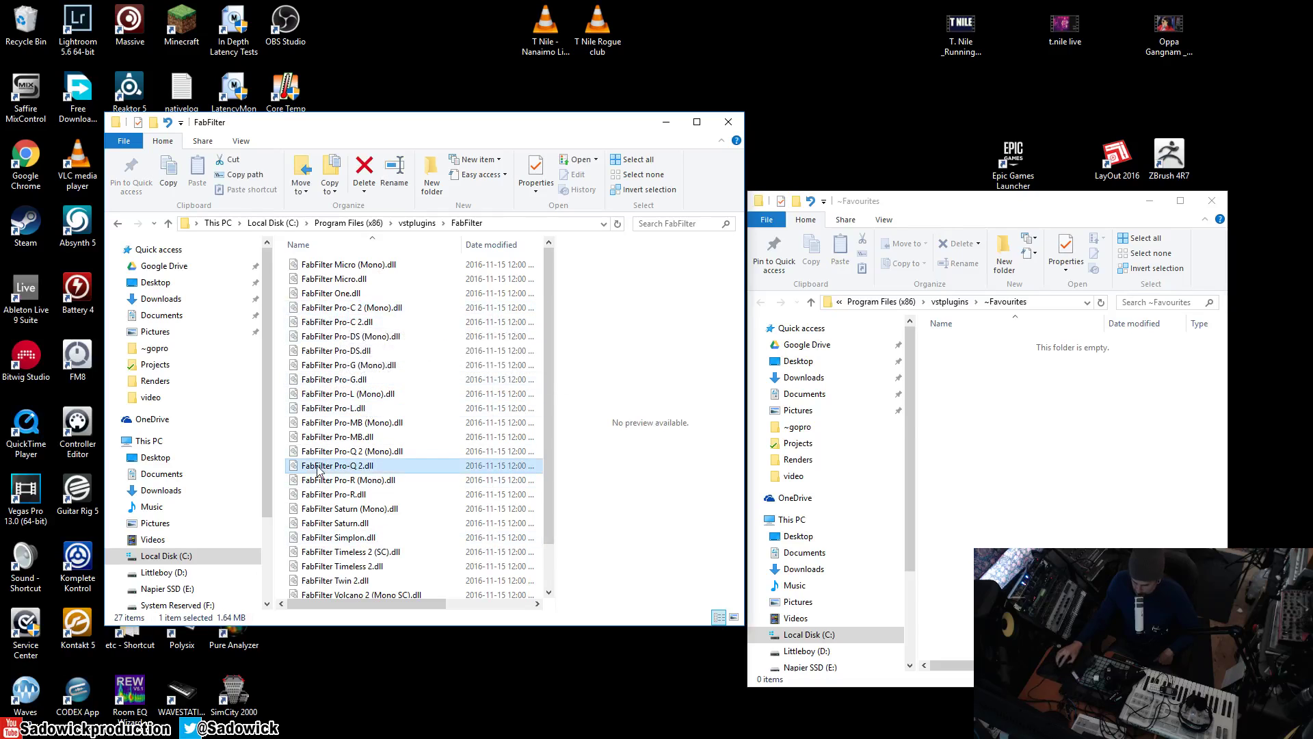
Create desktop shortcuts for FabFilter Pro-Q 2.dll and Pro-C 2.dll, then return to Program Files (x86)
{"action": "right_click", "coordinate": [318, 467]}
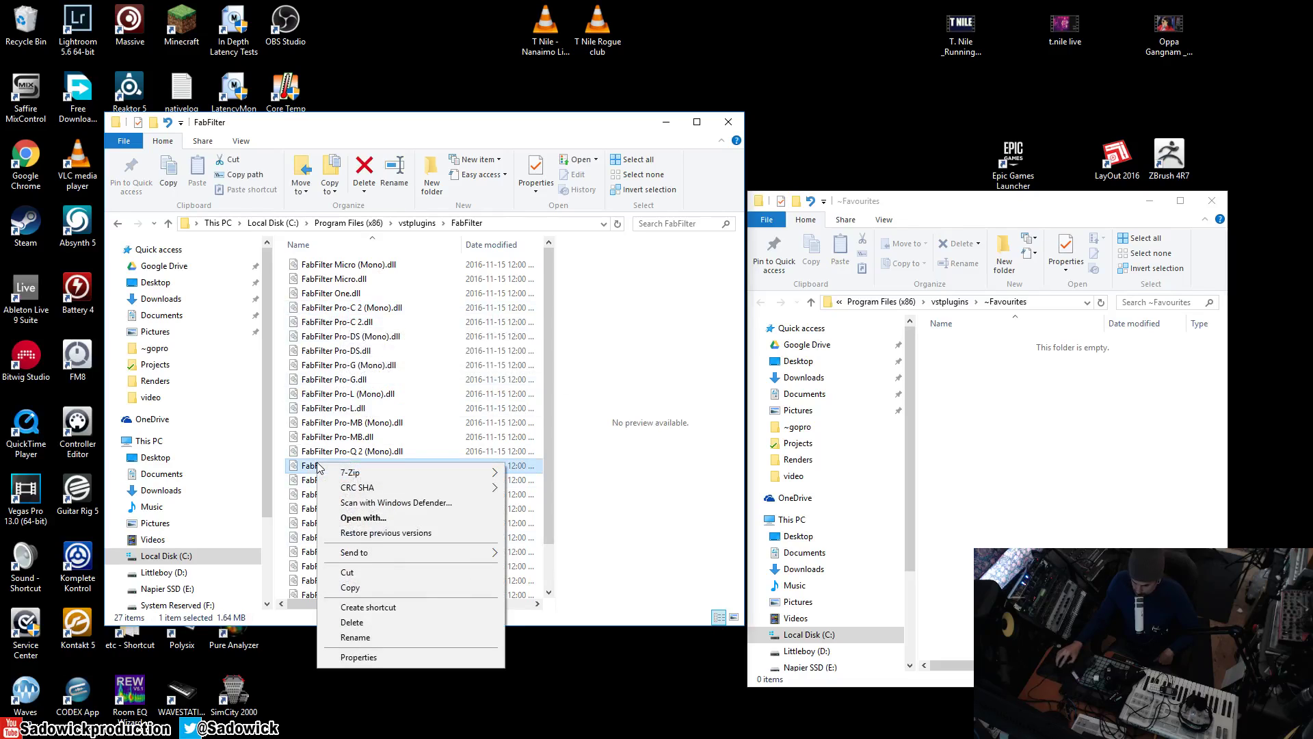
{"action": "mouse_move", "coordinate": [396, 556]}
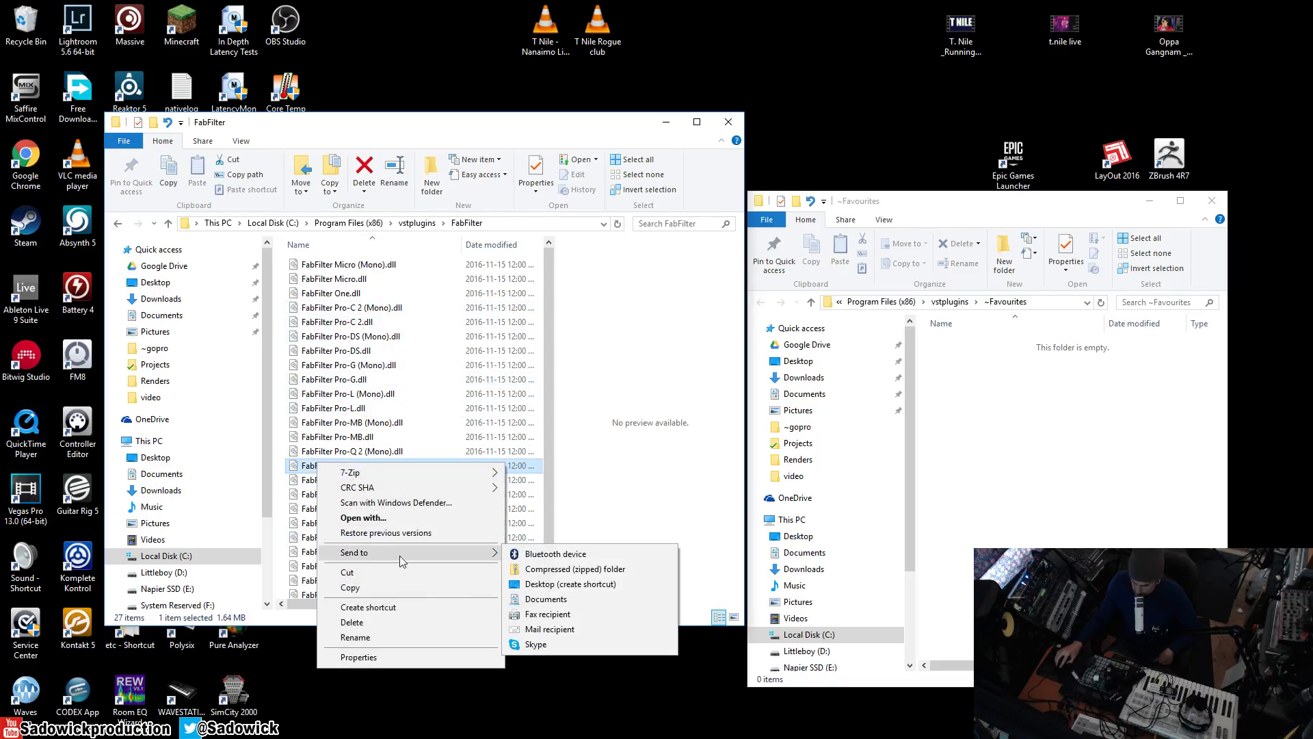
{"action": "left_click", "coordinate": [558, 585]}
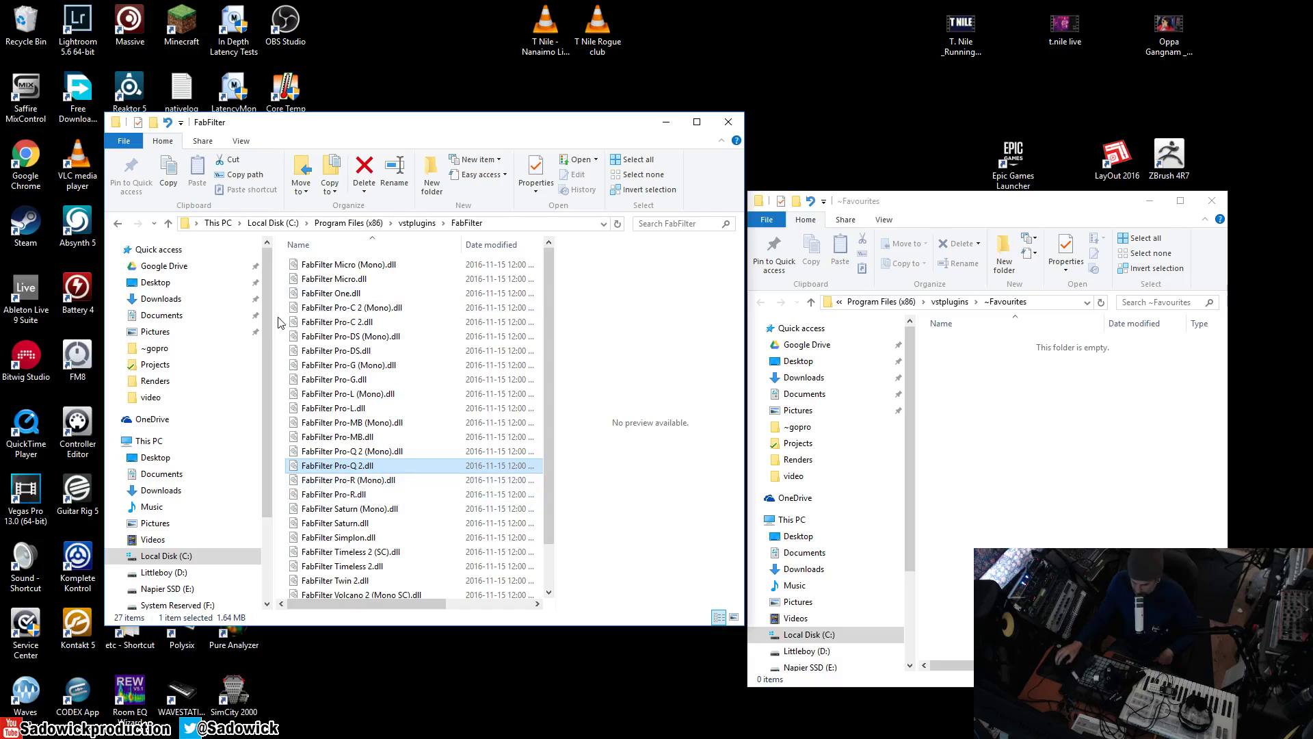
{"action": "left_click", "coordinate": [329, 324]}
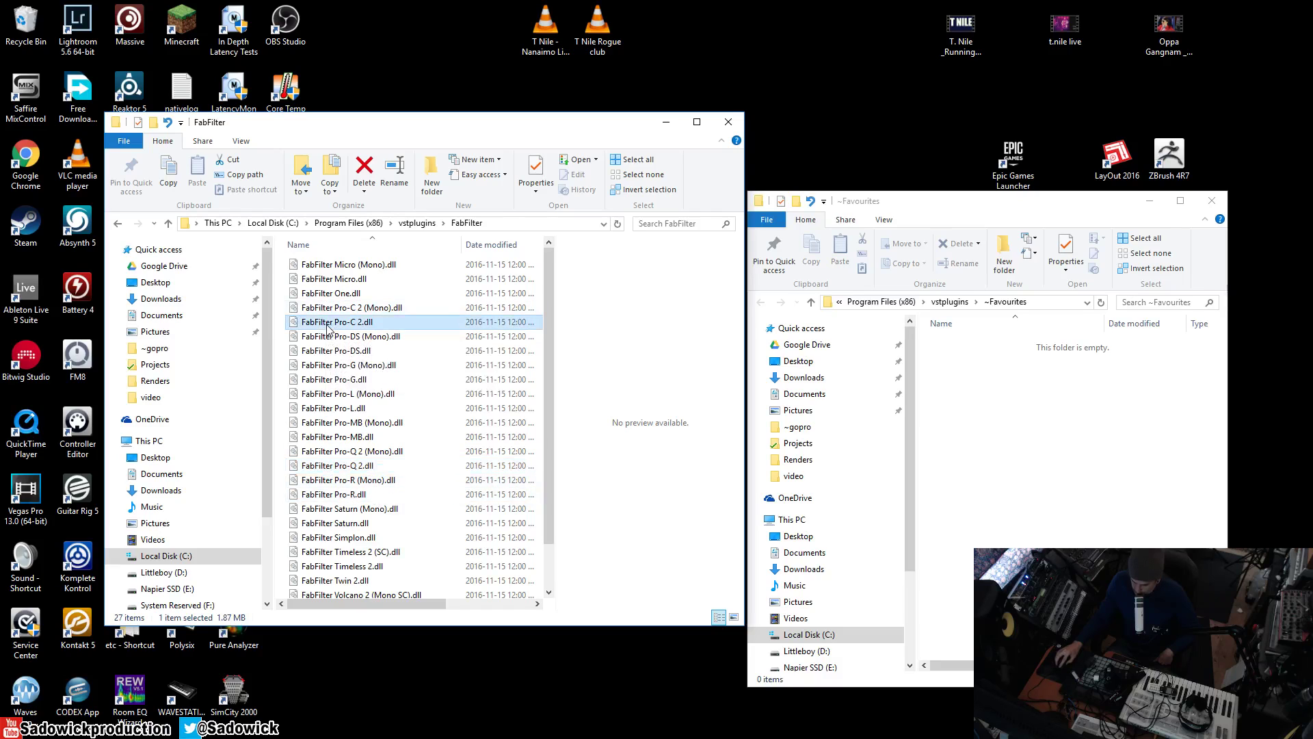
{"action": "right_click", "coordinate": [332, 326]}
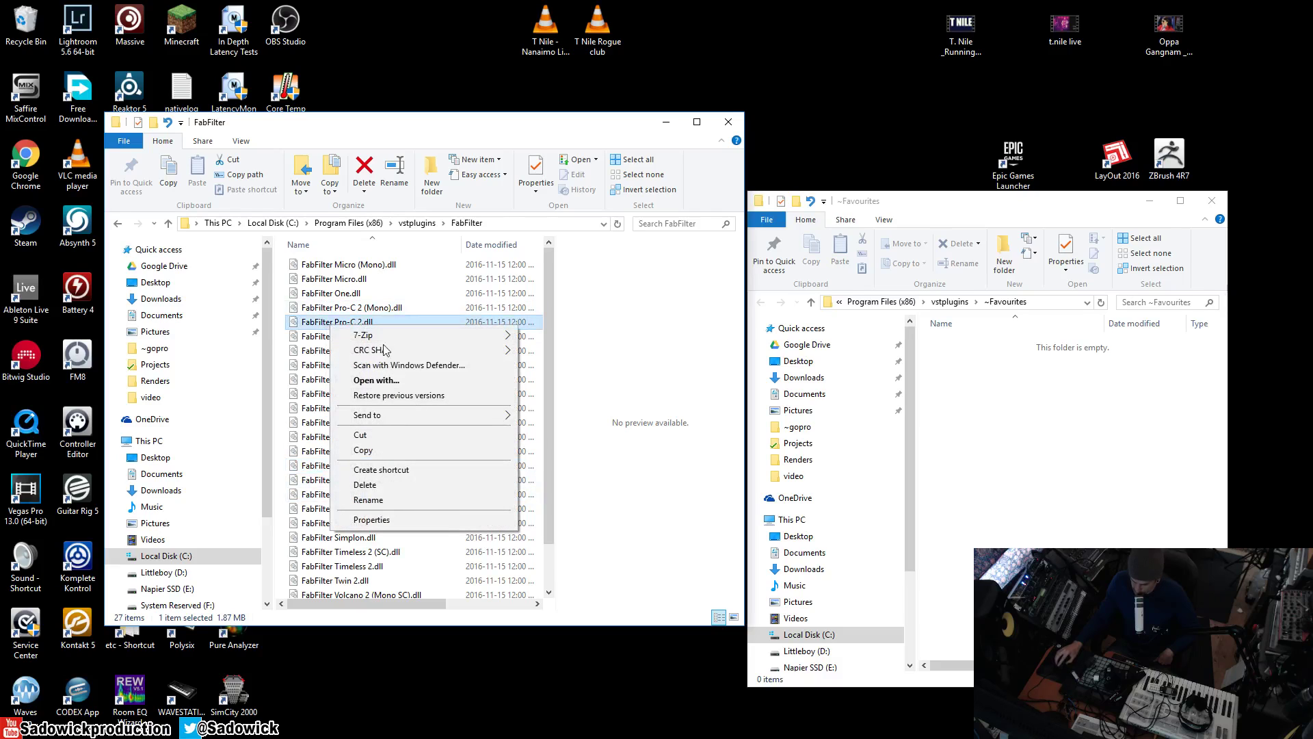
{"action": "mouse_move", "coordinate": [384, 341]}
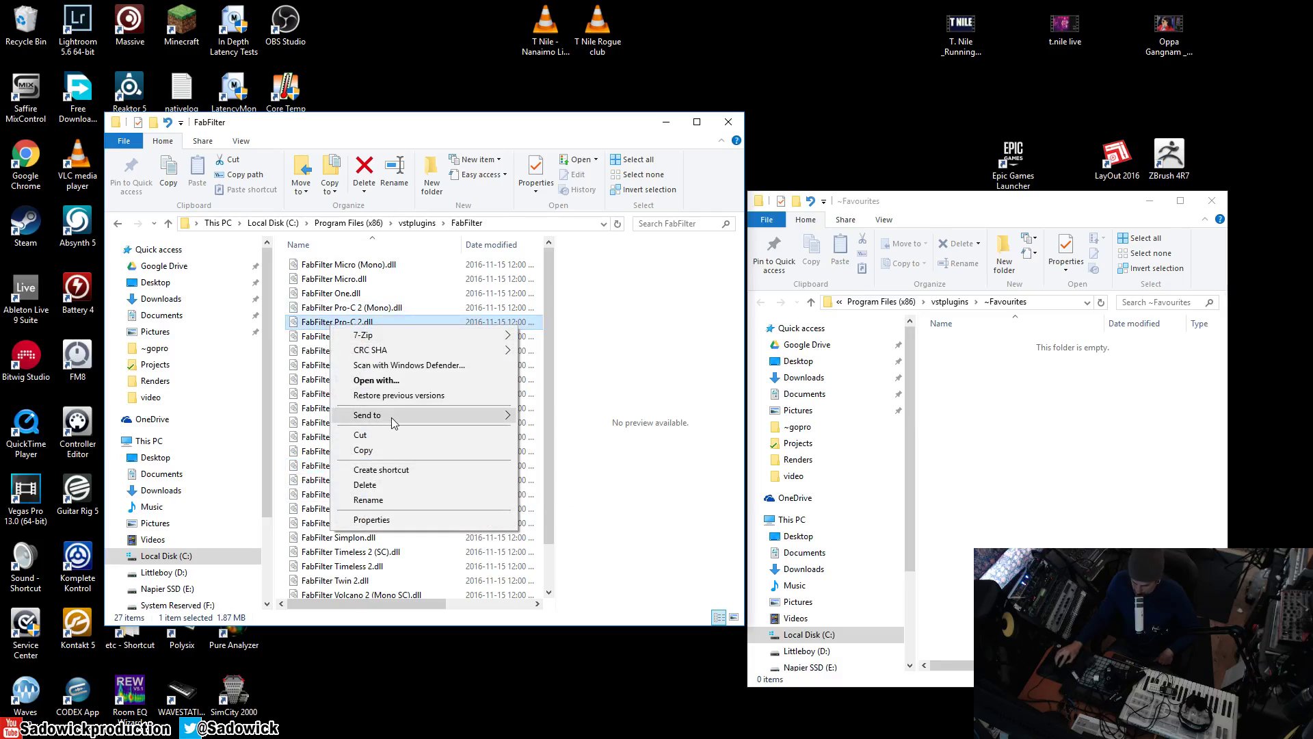
{"action": "mouse_move", "coordinate": [391, 415]}
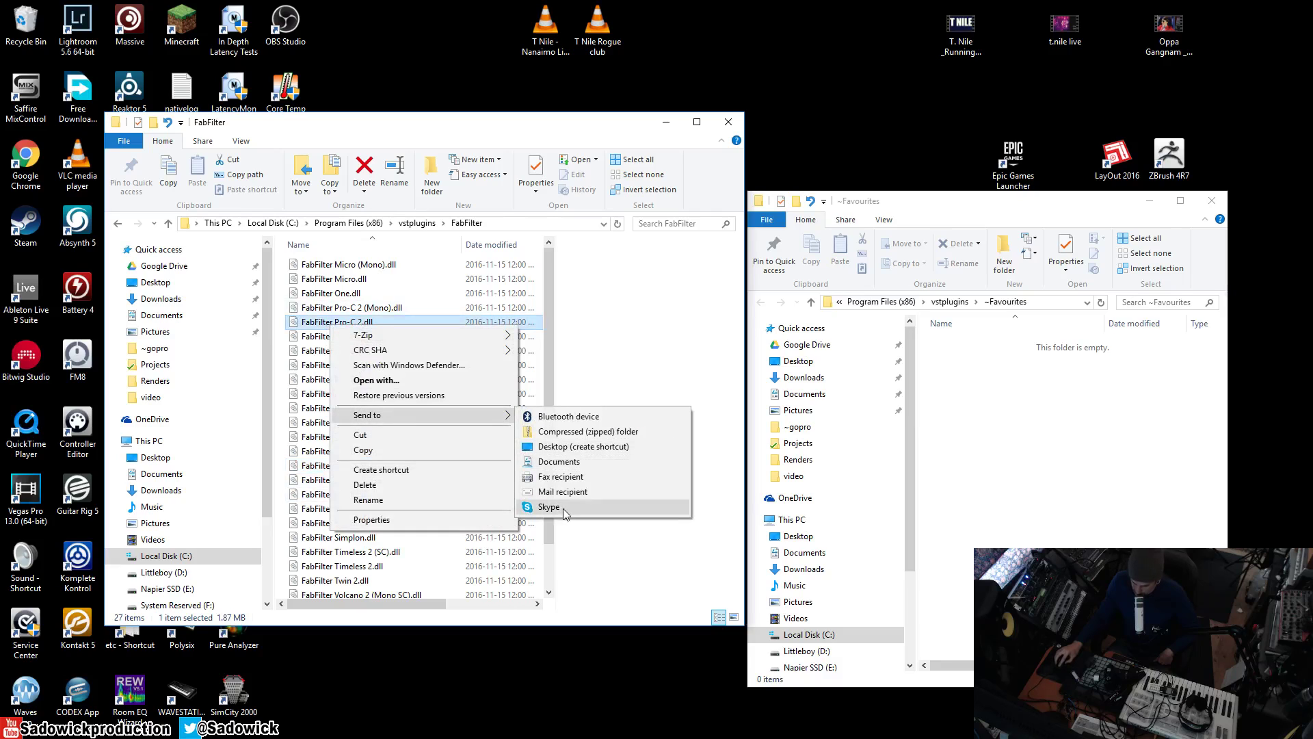
{"action": "left_click", "coordinate": [560, 448]}
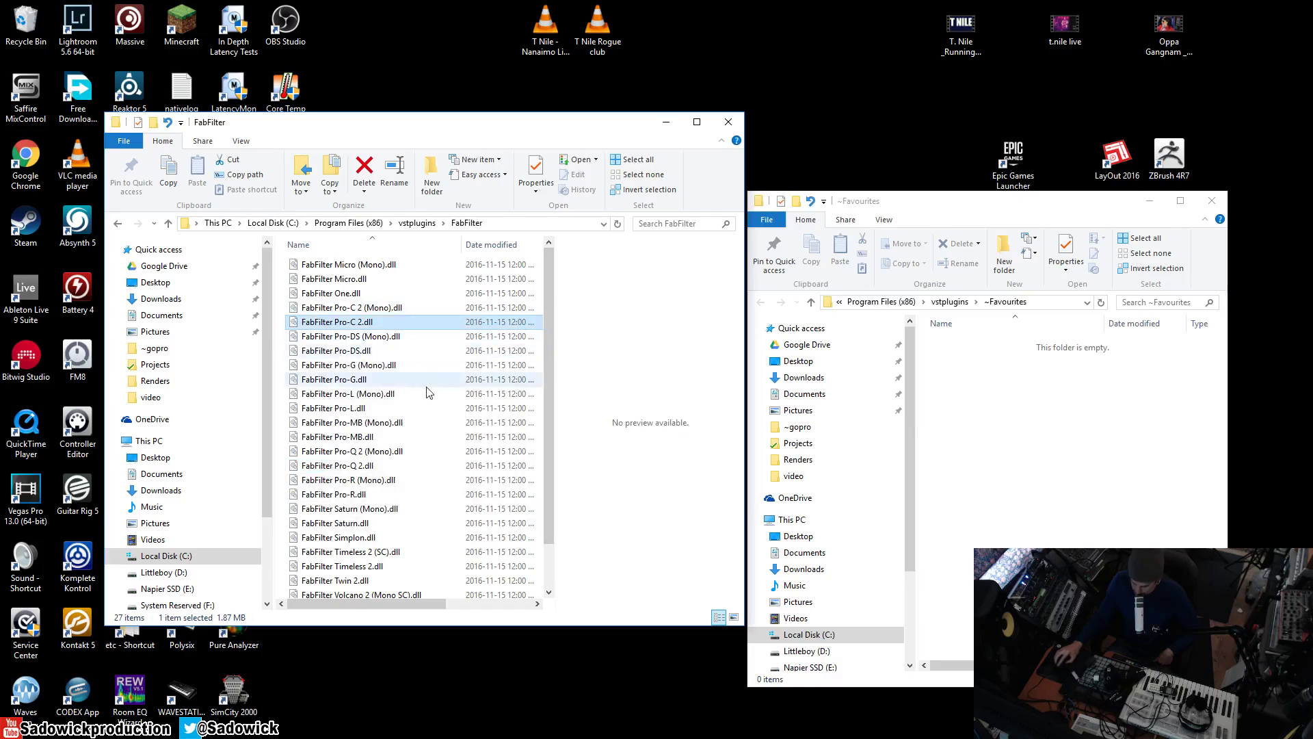
{"action": "left_click", "coordinate": [361, 224]}
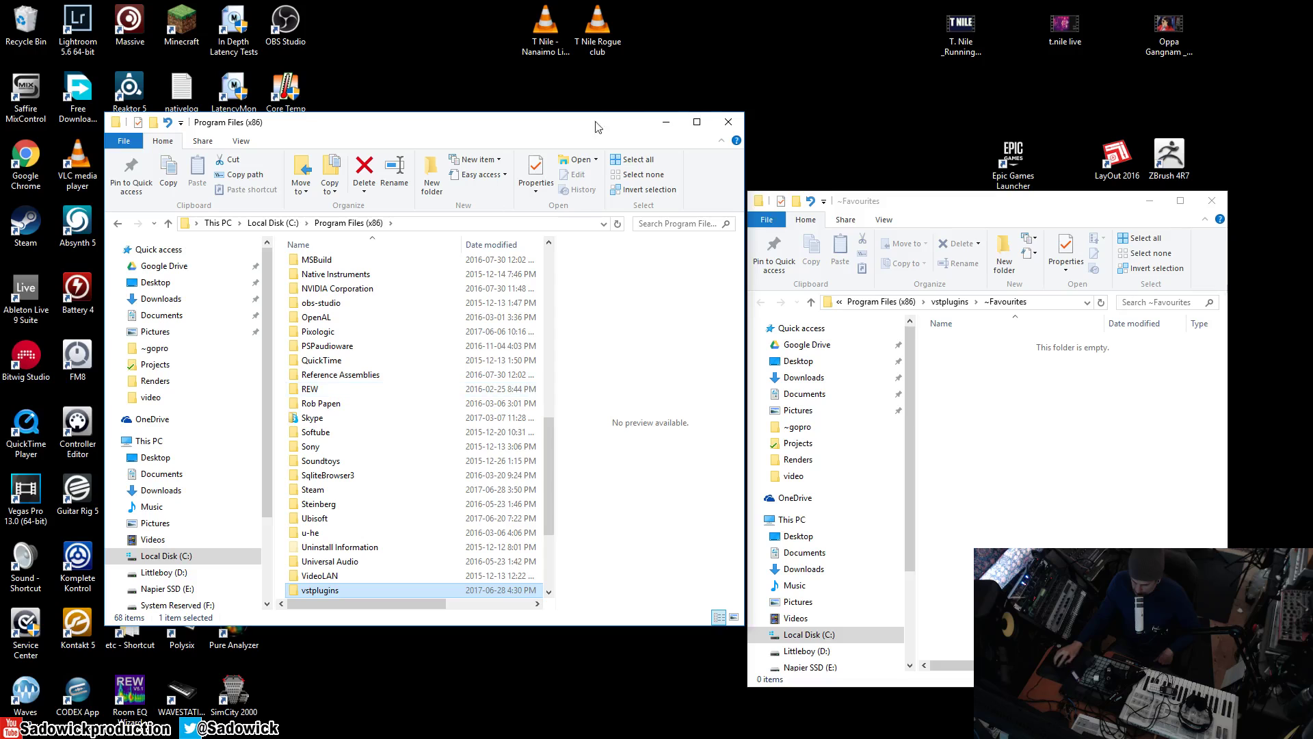
Minimize the Program Files (x86) window and drag both FabFilter desktop shortcuts into ~Favourites
{"action": "left_click", "coordinate": [665, 121]}
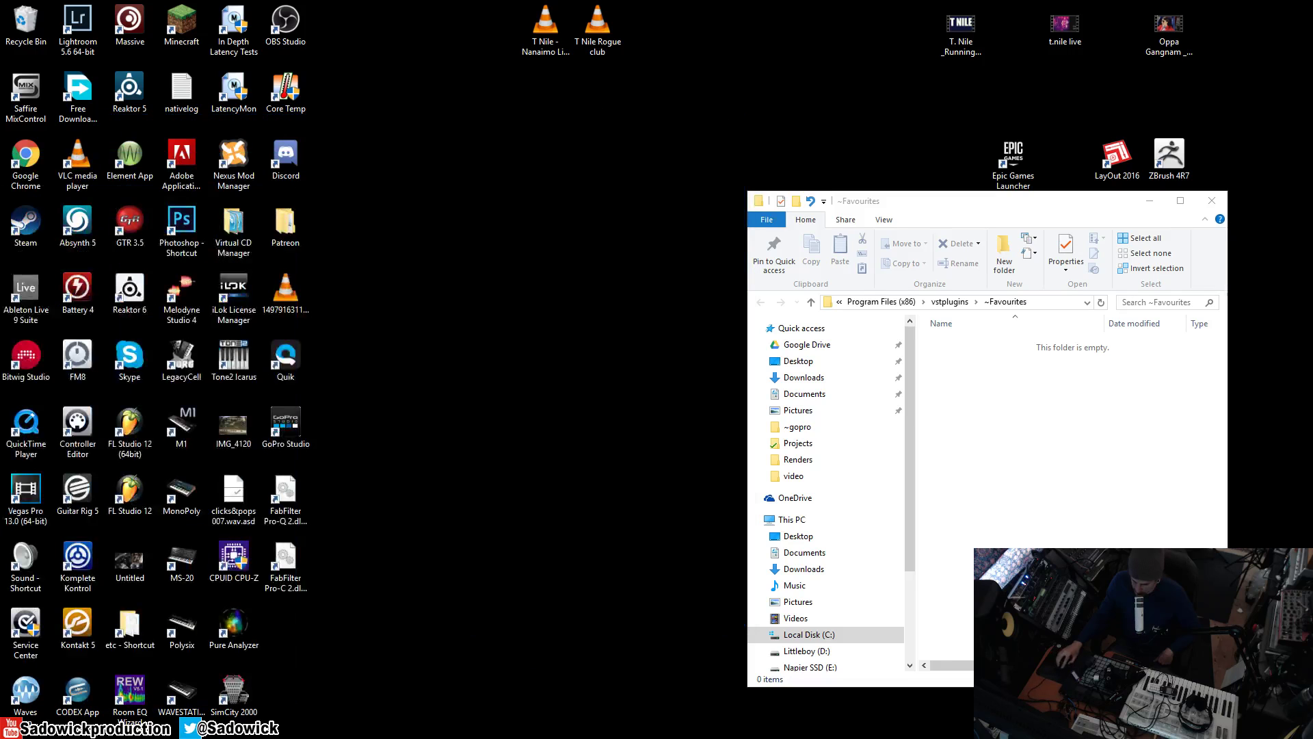
{"action": "left_click_drag", "start_coordinate": [393, 634], "coordinate": [283, 504]}
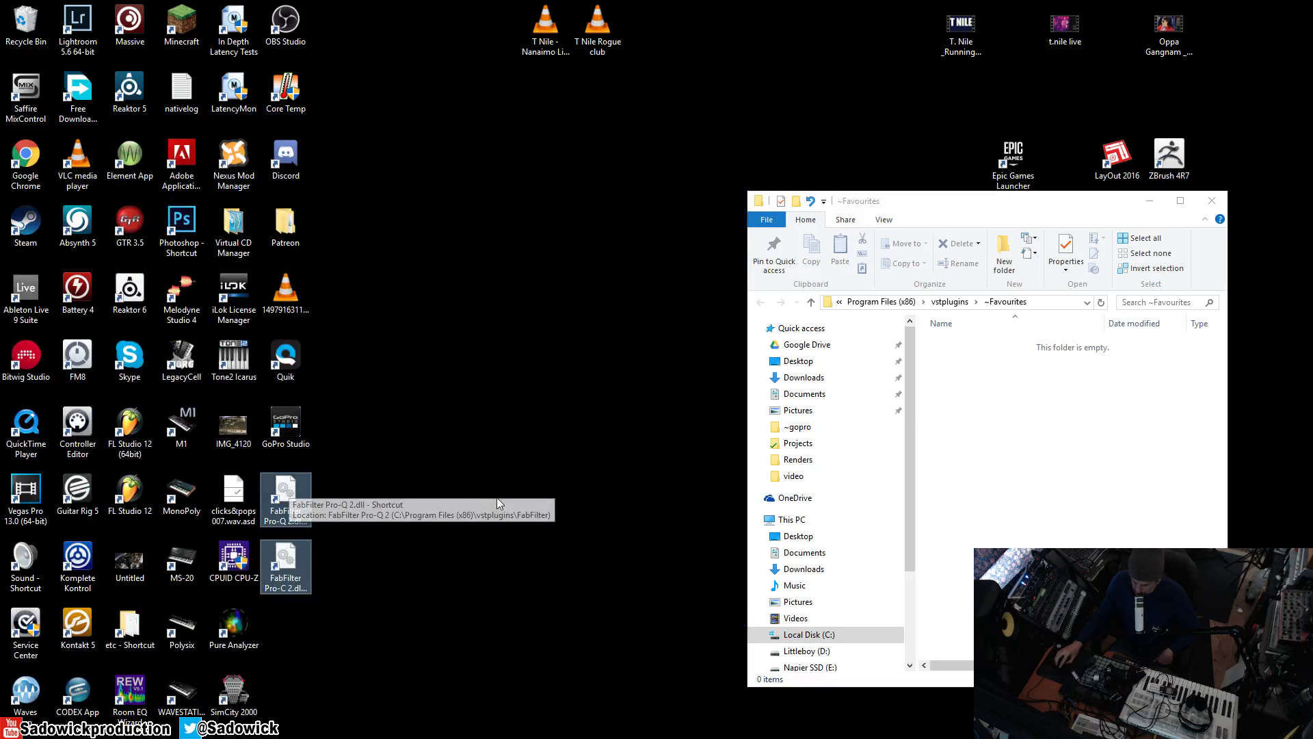
{"action": "left_click_drag", "start_coordinate": [308, 500], "coordinate": [1022, 448]}
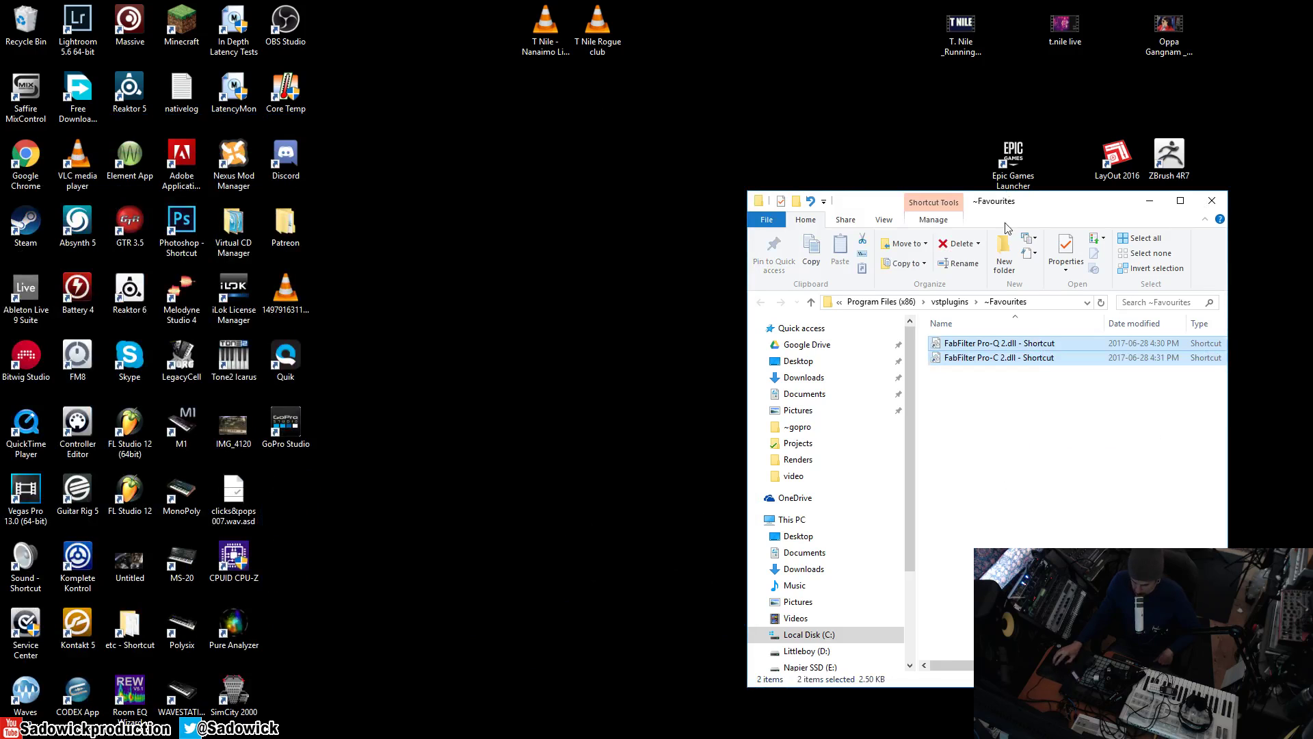
{"action": "left_click_drag", "start_coordinate": [1009, 198], "coordinate": [655, 140]}
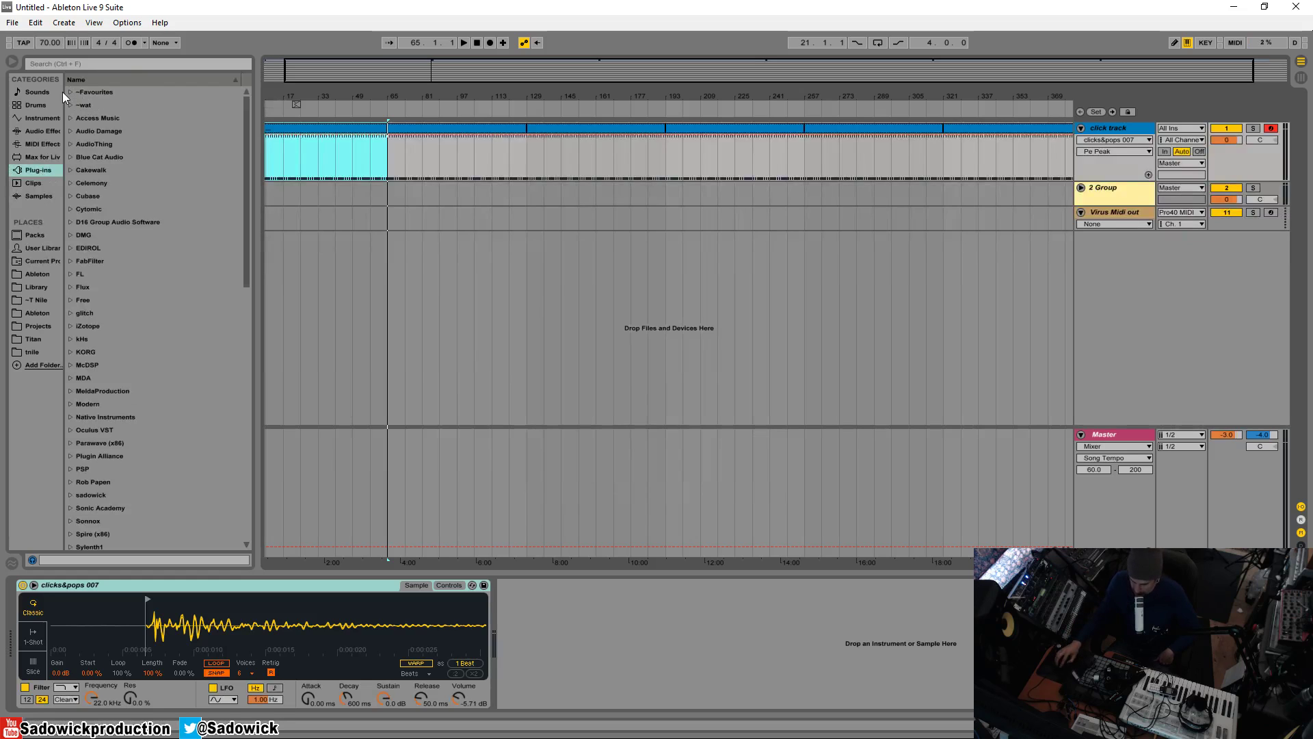
Expand ~Favourites in the Plug-ins browser and choose FabFilter Pro-C 2 for a new 12 Audio track
{"action": "left_click", "coordinate": [68, 91]}
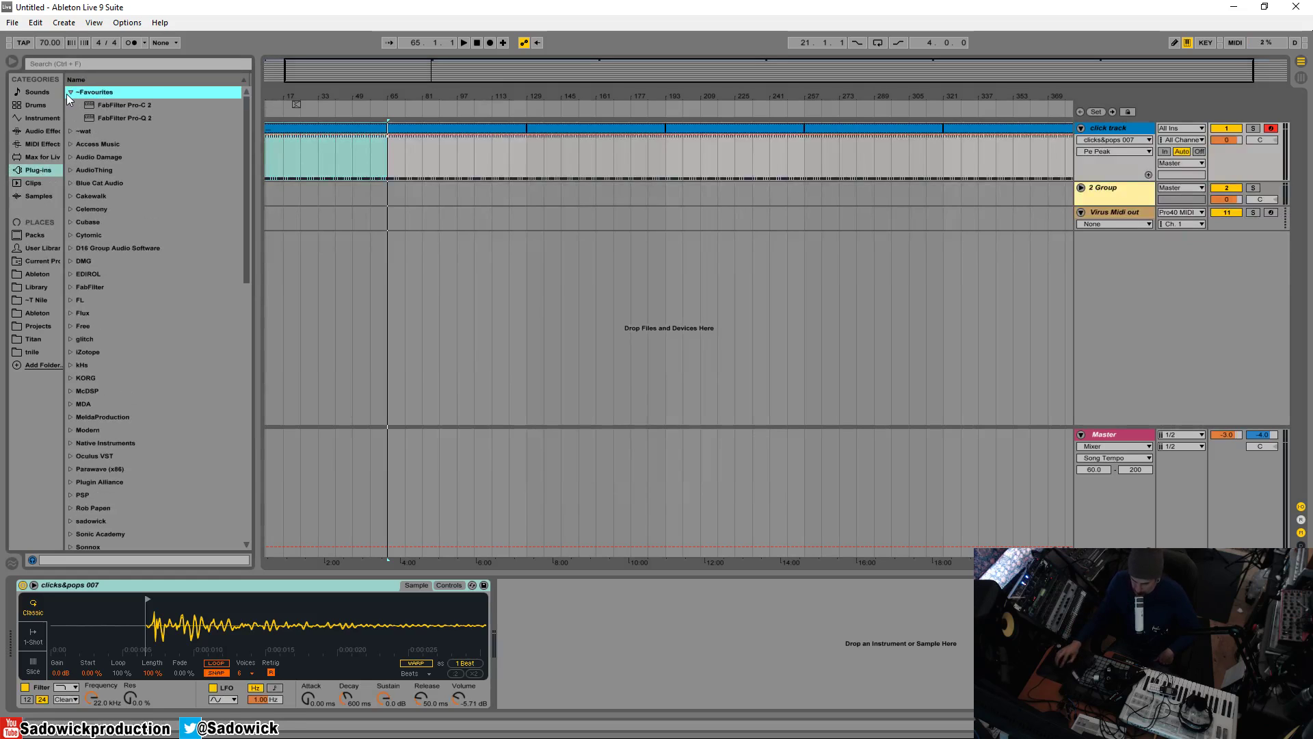
{"action": "left_click", "coordinate": [106, 119]}
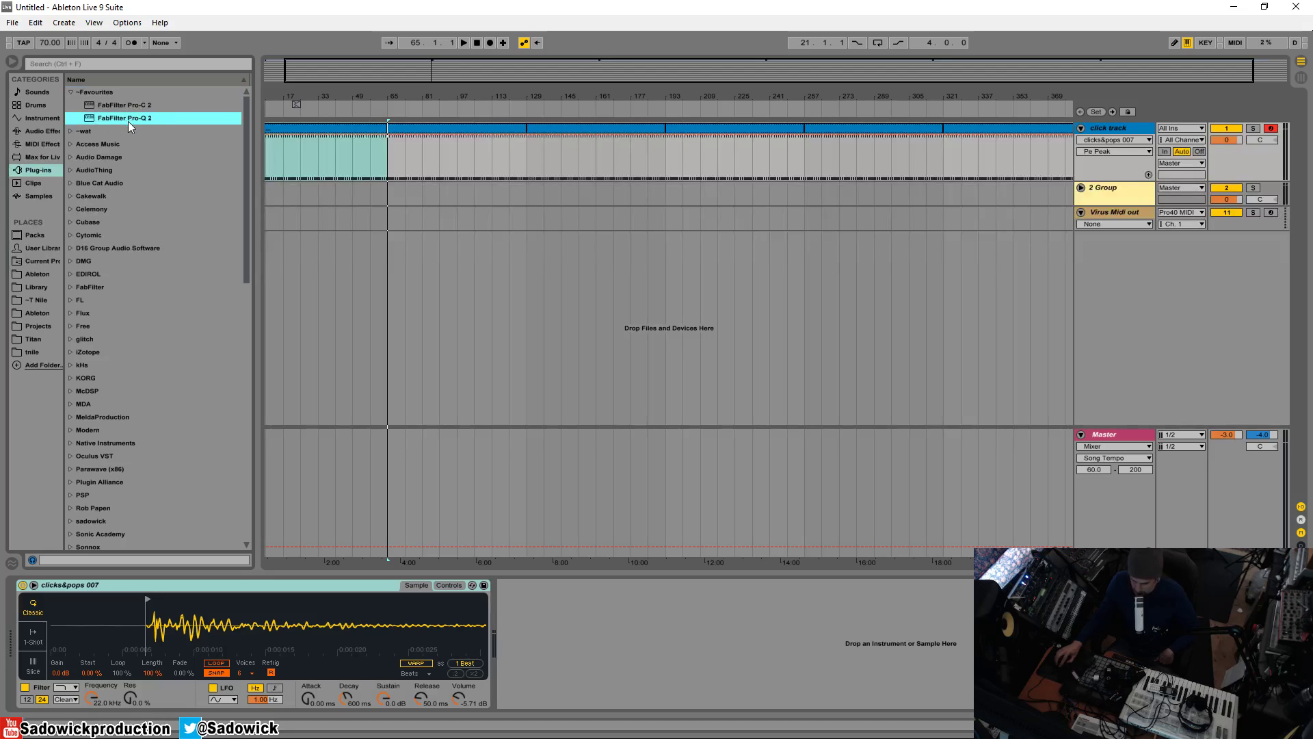
{"action": "left_click", "coordinate": [123, 102]}
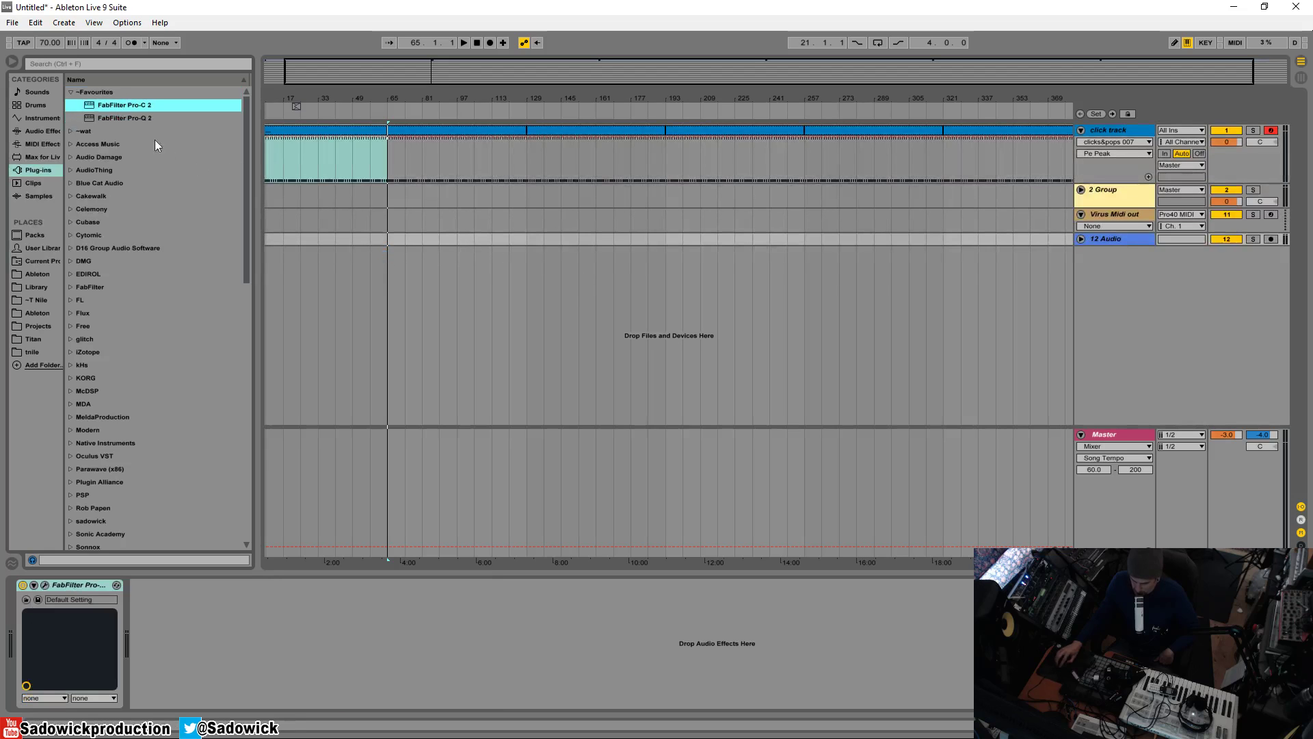
Drag FabFilter Pro-Q 2 onto a new 13 Audio track, then open and close Pro-C 2's window on 12 Audio
{"action": "left_click_drag", "start_coordinate": [122, 116], "coordinate": [518, 322]}
{"action": "left_click", "coordinate": [1103, 225]}
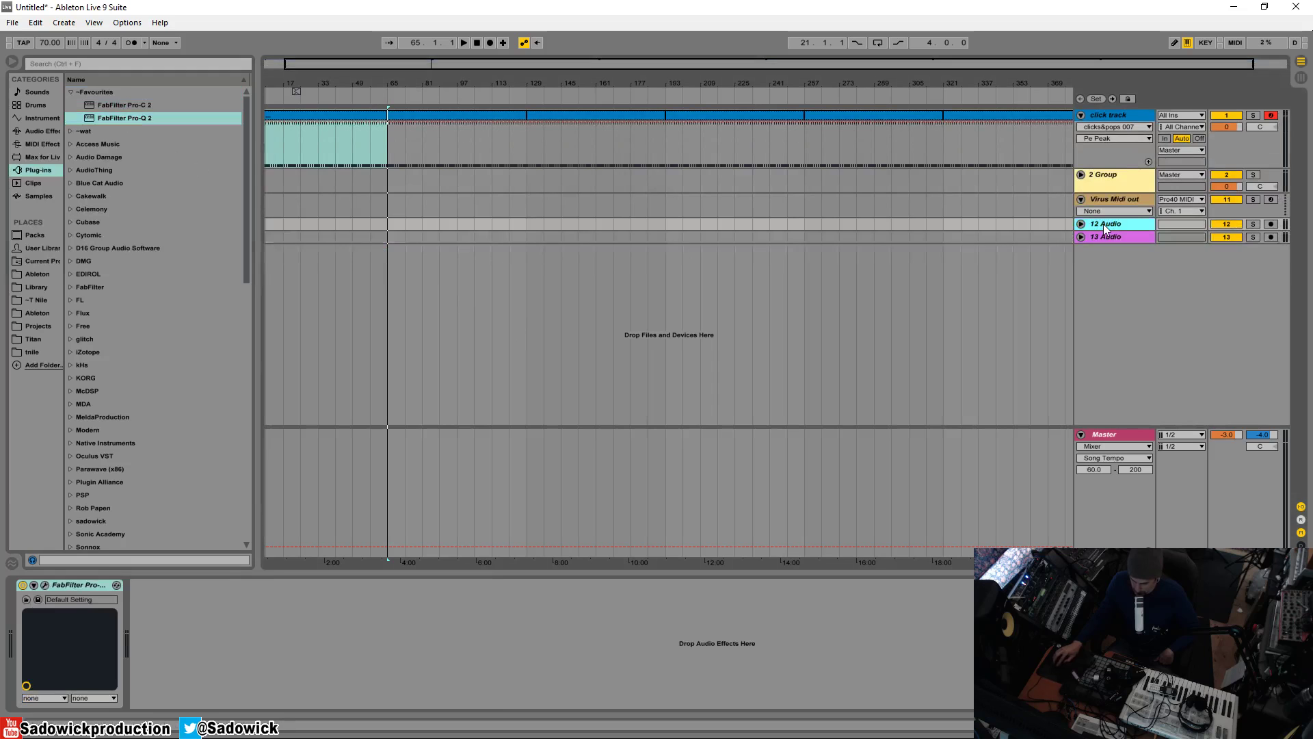
{"action": "left_click", "coordinate": [45, 587]}
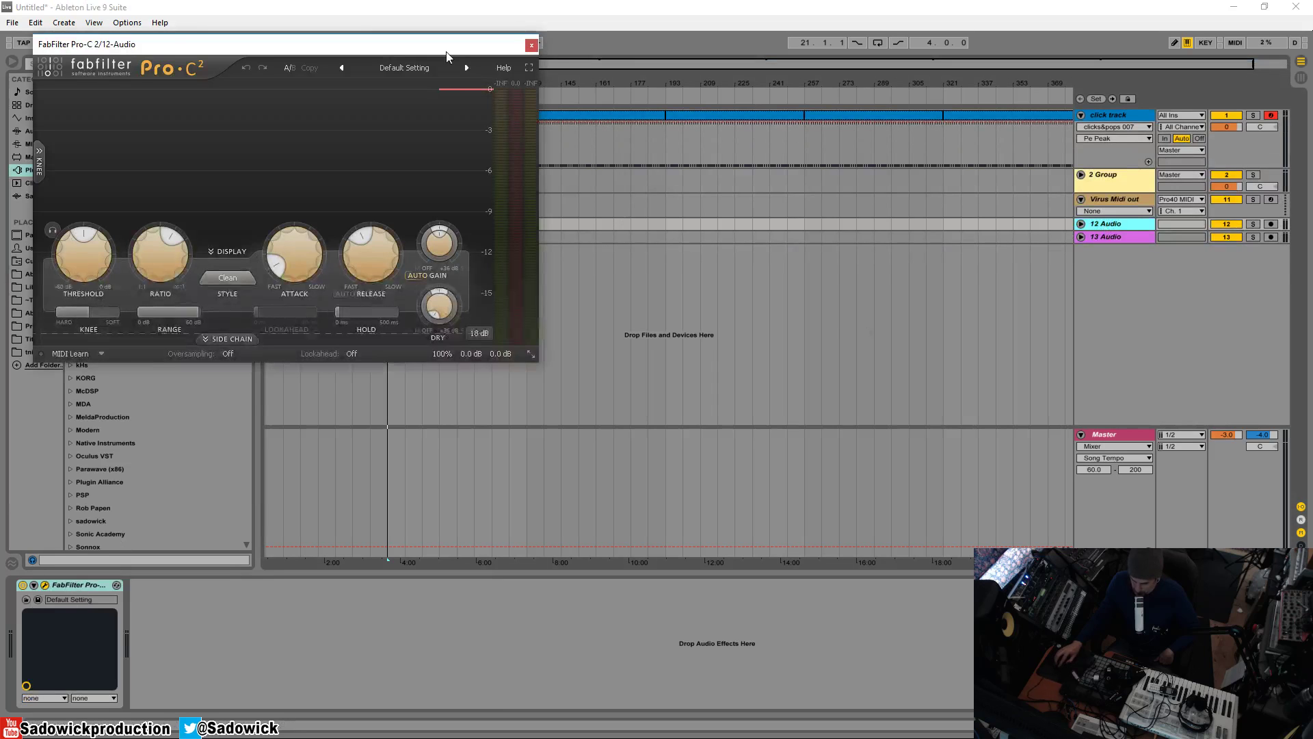
{"action": "left_click_drag", "start_coordinate": [443, 43], "coordinate": [753, 221]}
{"action": "left_click", "coordinate": [837, 216]}
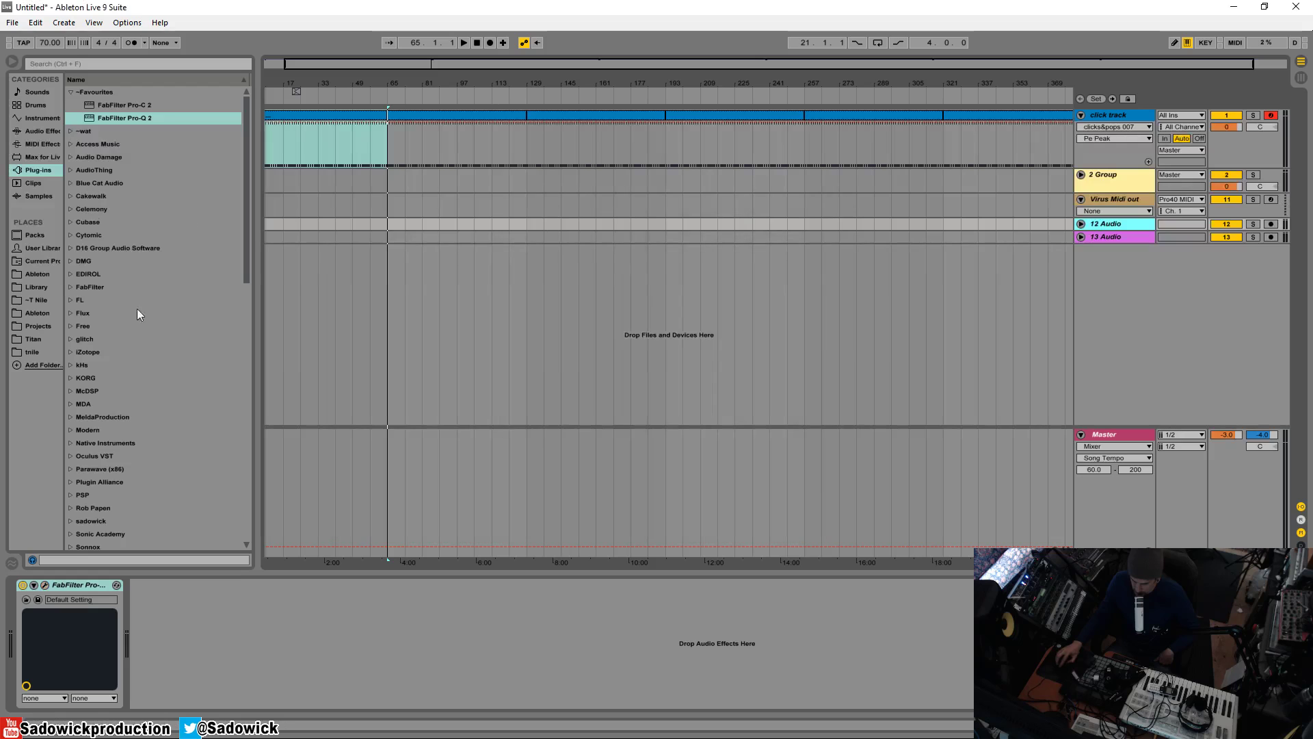
Expand the FabFilter plug-in folder, then collapse it again
{"action": "left_click", "coordinate": [71, 287]}
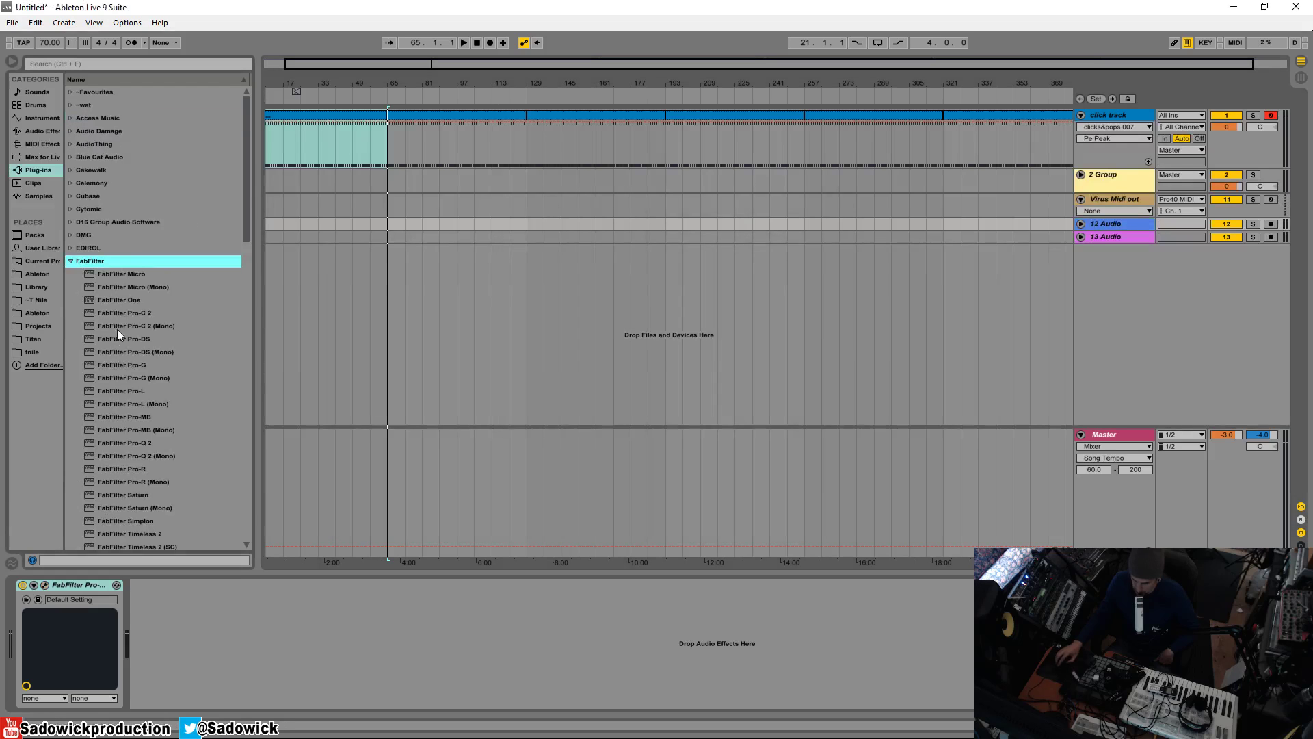
{"action": "key", "text": "Left"}
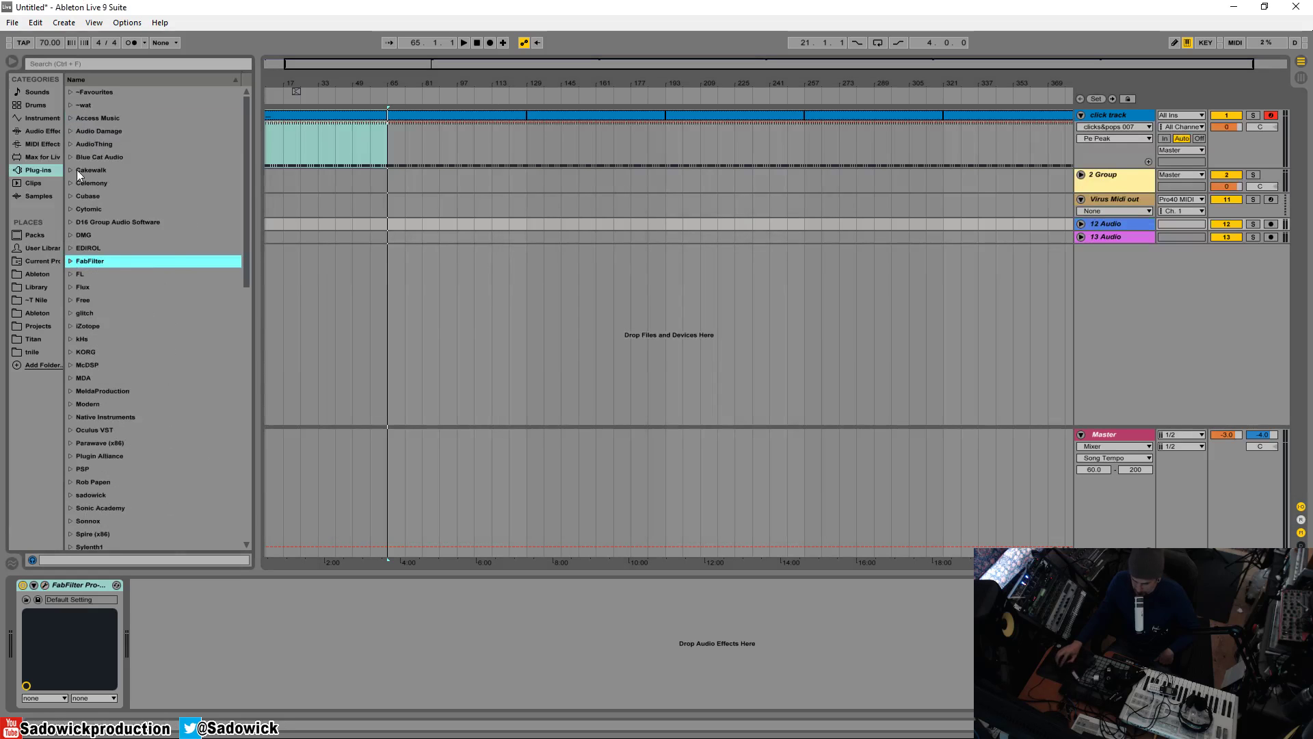